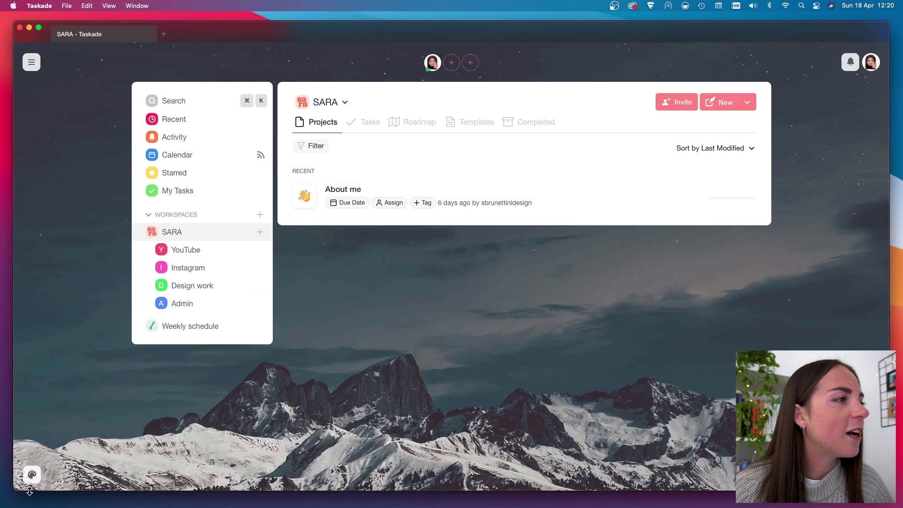
Browse the background image choices and the custom-upload option, then close the background picker
left_click(32, 474)
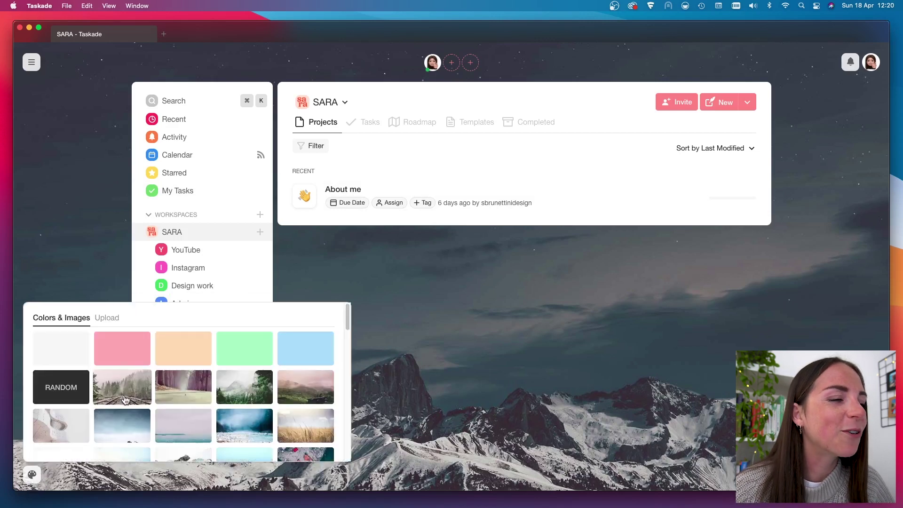
scroll(125, 398, "down", 3)
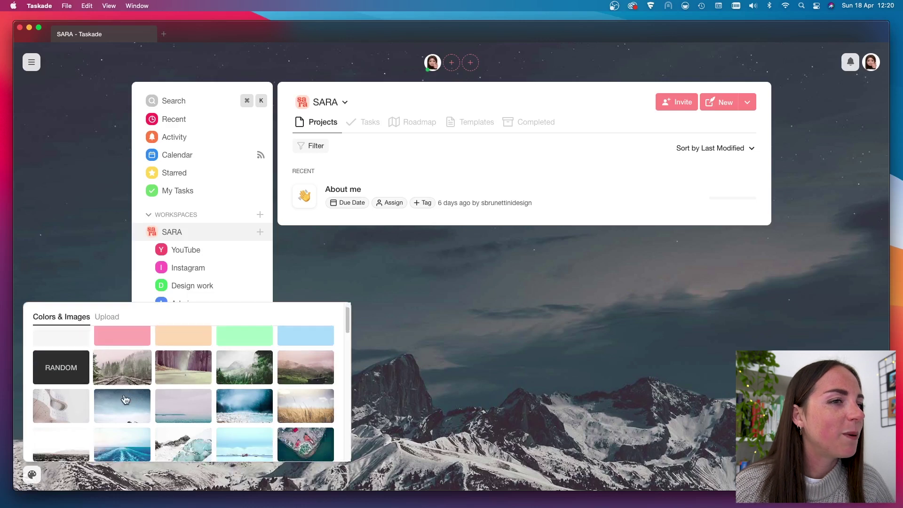
scroll(125, 398, "down", 5)
left_click(99, 320)
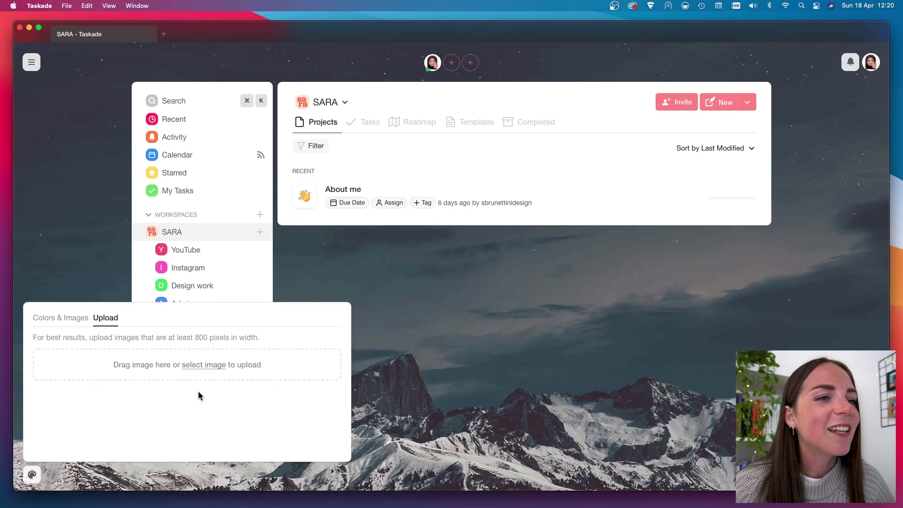
left_click(473, 351)
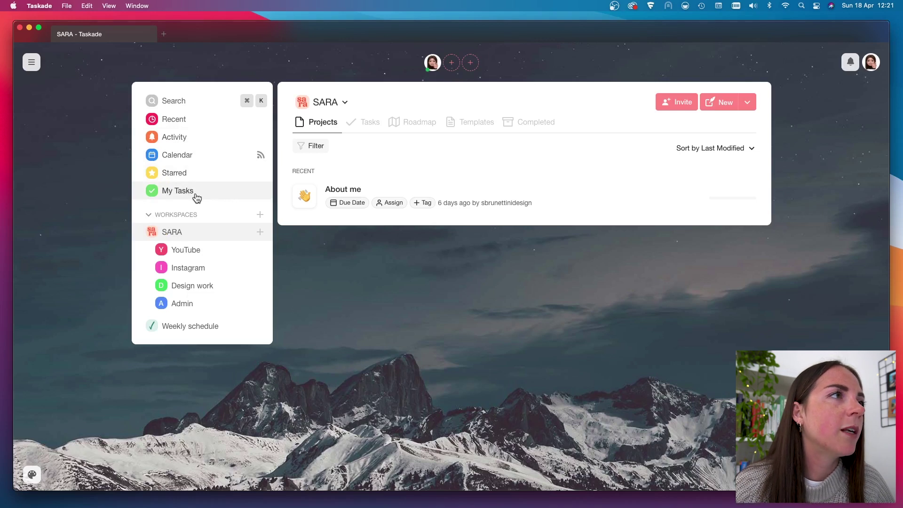
Cycle twice through the YouTube, Instagram and Admin workspaces, returning each time to the main workspace
left_click(191, 216)
left_click(191, 217)
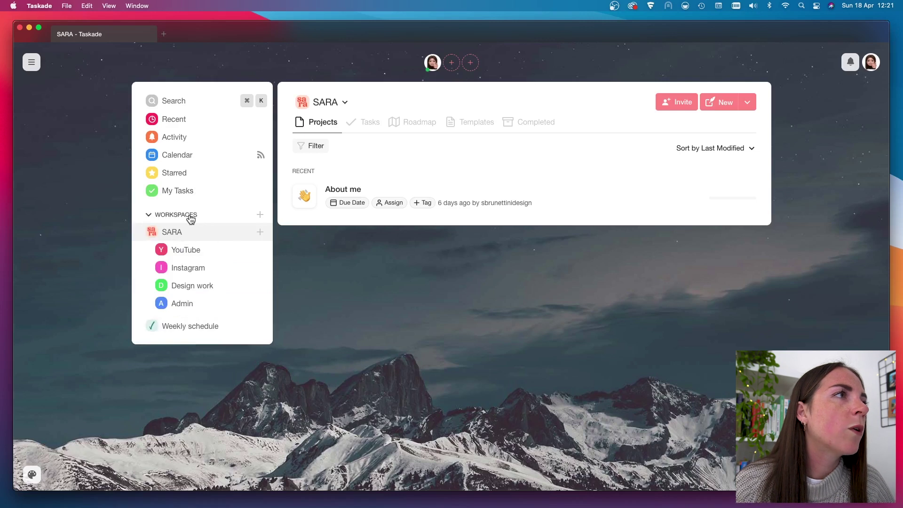
left_click(230, 255)
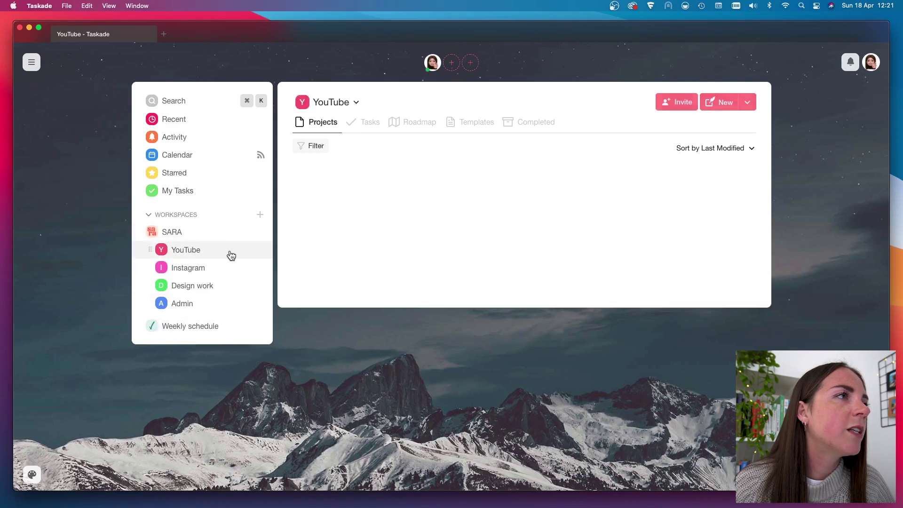
left_click(206, 271)
left_click(188, 303)
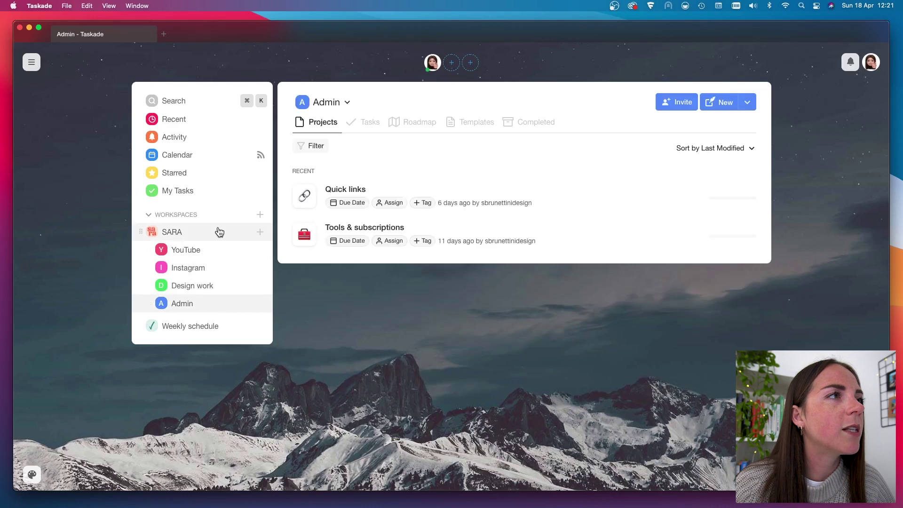
left_click(218, 231)
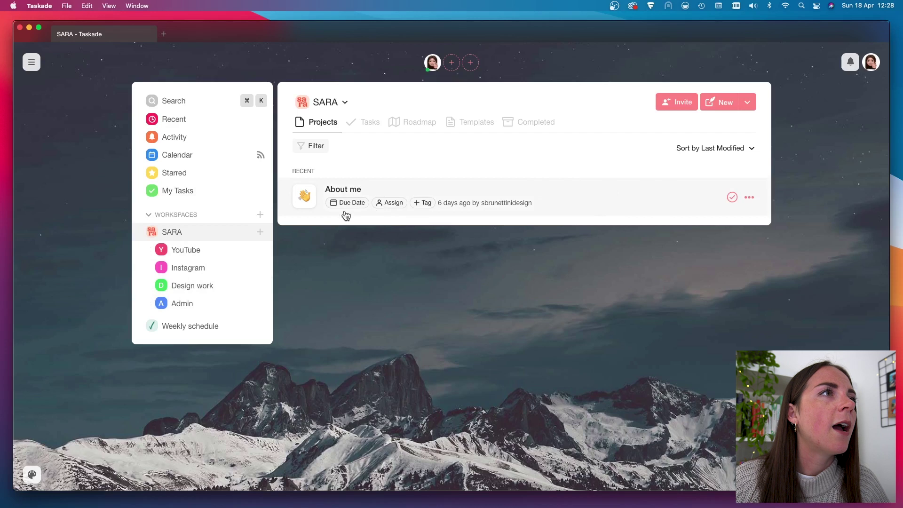
left_click(196, 253)
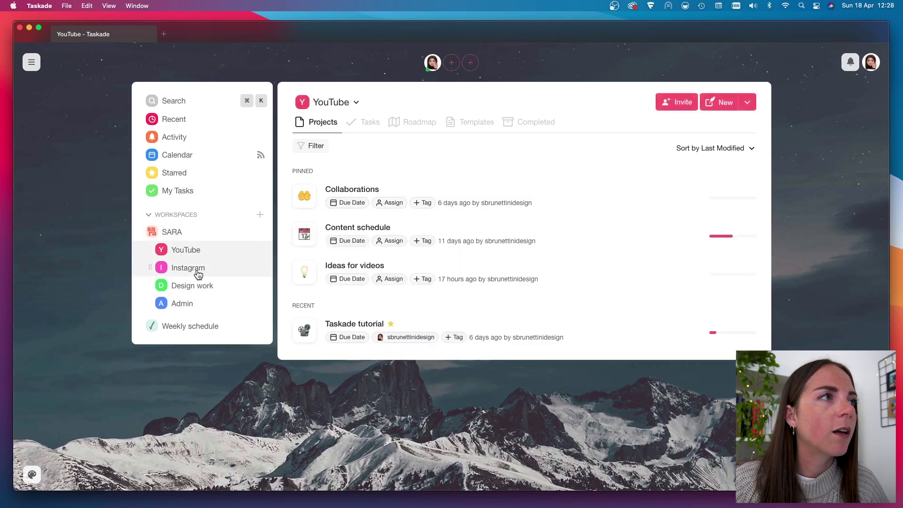
left_click(191, 267)
left_click(193, 304)
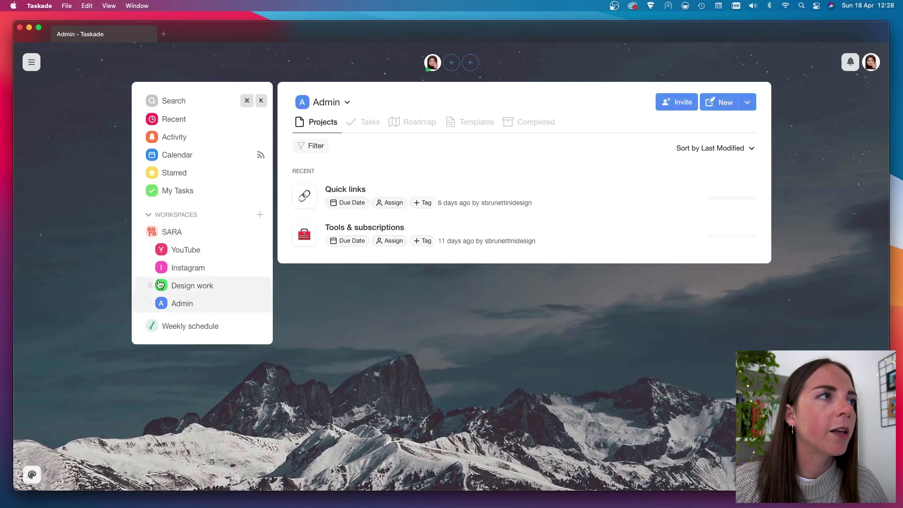
left_click(198, 232)
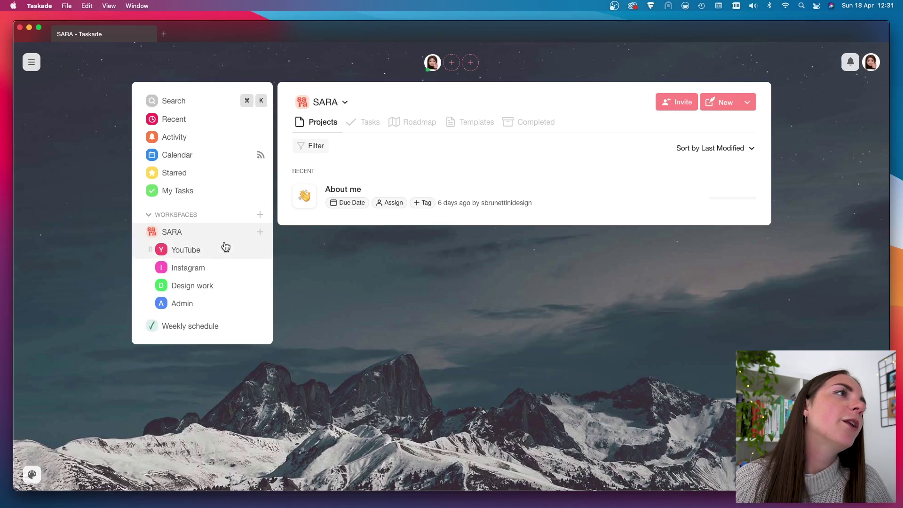
Look through YouTube, Instagram and Design work, ending on the Weekly schedule workspace
left_click(219, 260)
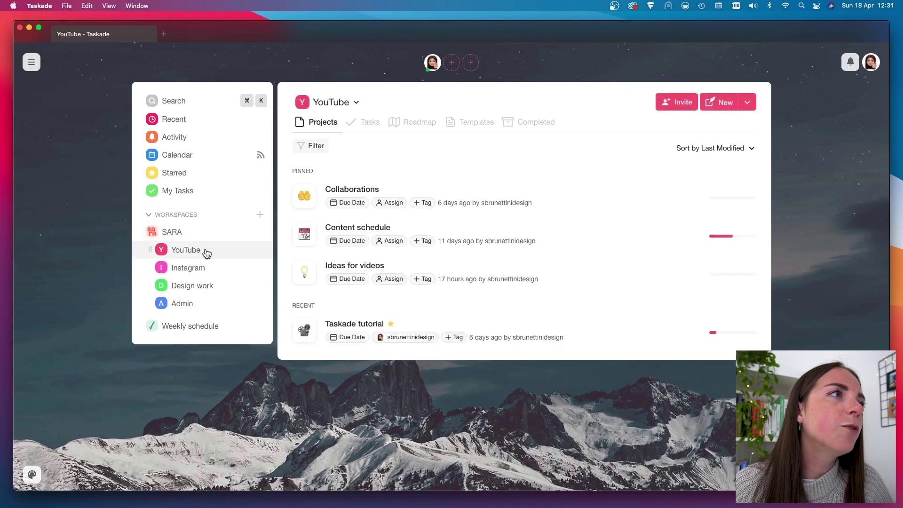
left_click(219, 273)
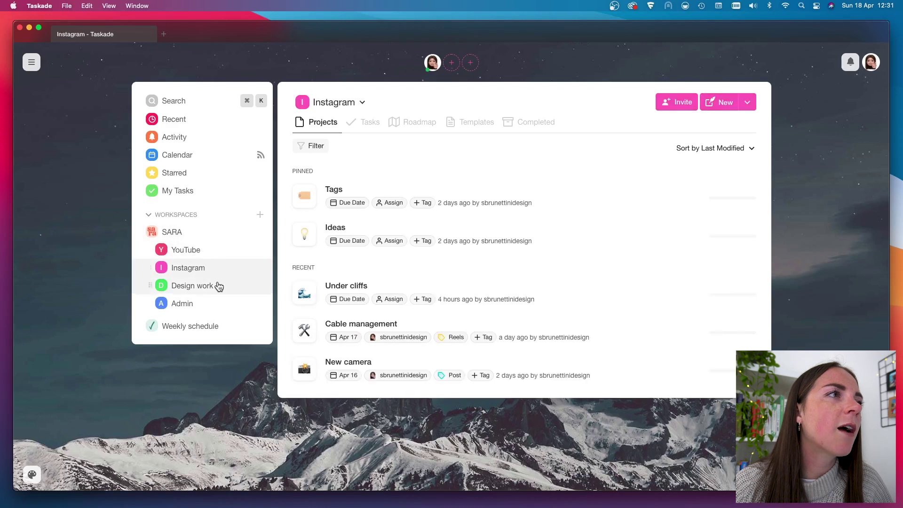
left_click(218, 285)
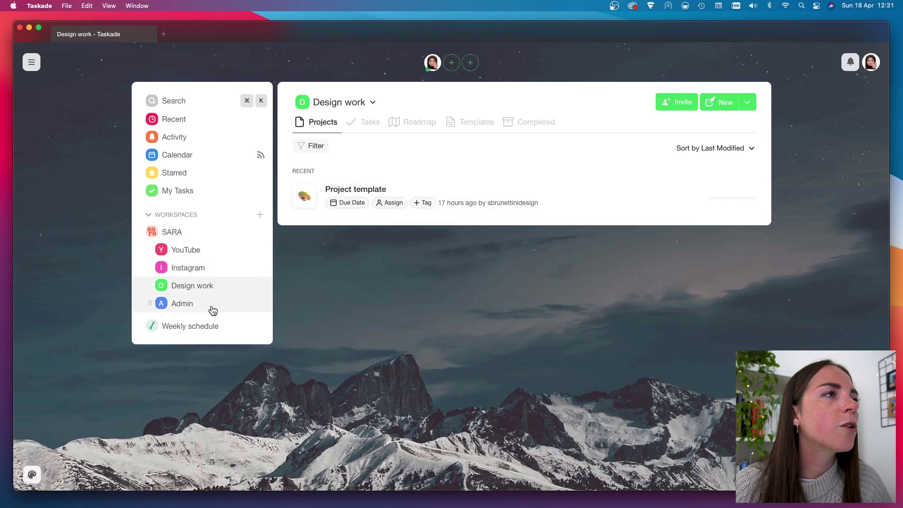
left_click(227, 327)
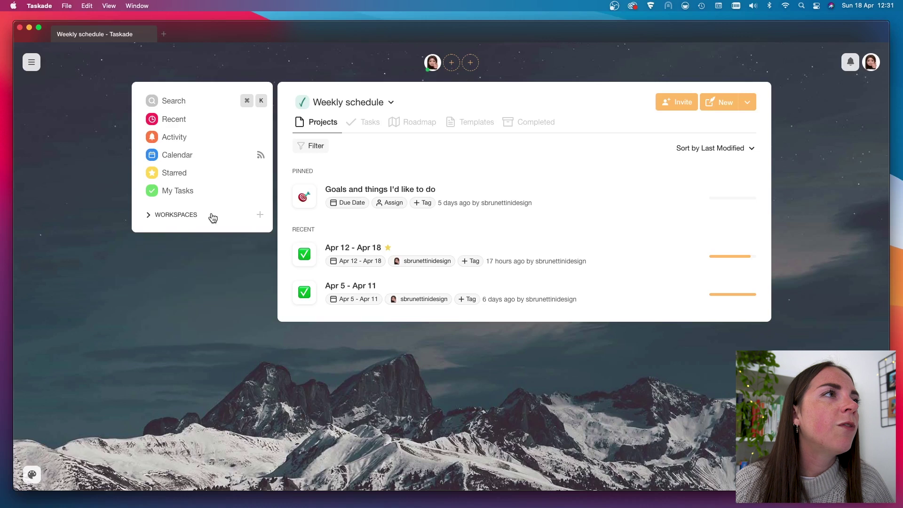
Create a new workspace named 'test' and dismiss the invitation prompt
left_click(260, 215)
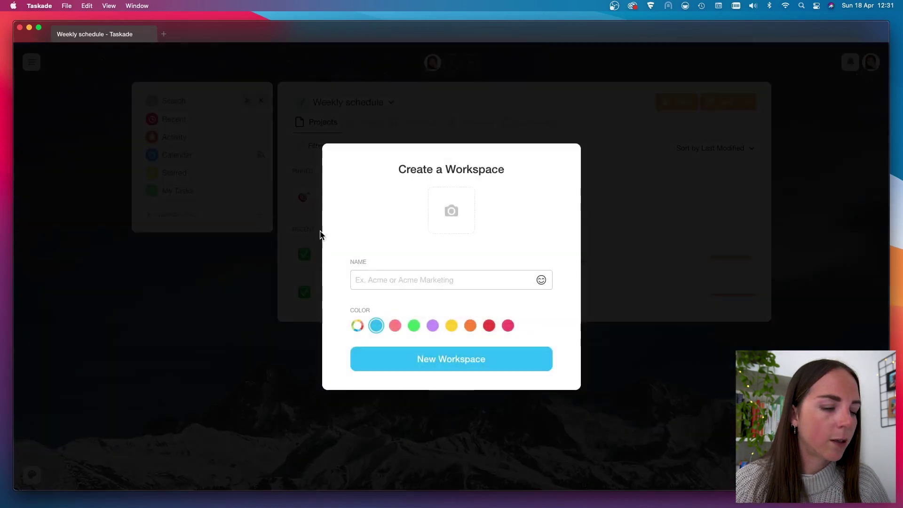
type("test")
key("Return")
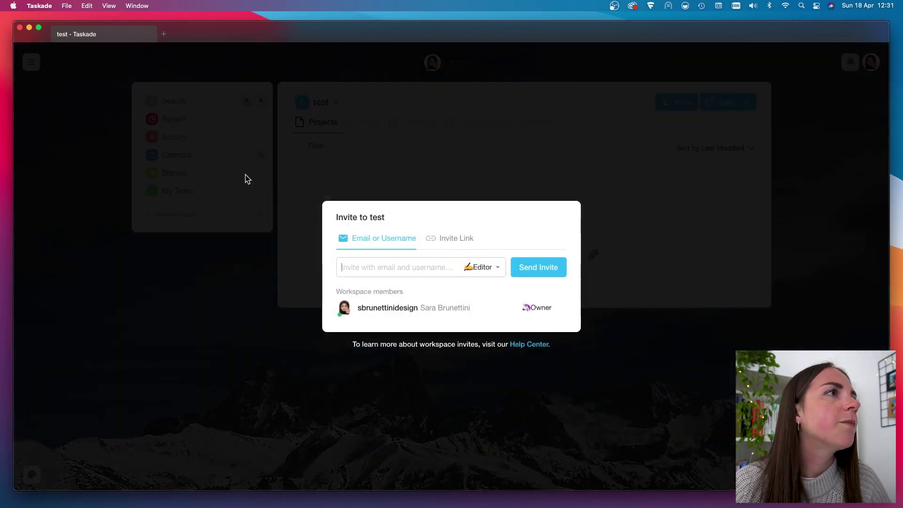
left_click(647, 265)
Add a subspace named 'test' inside the main workspace
left_click(148, 215)
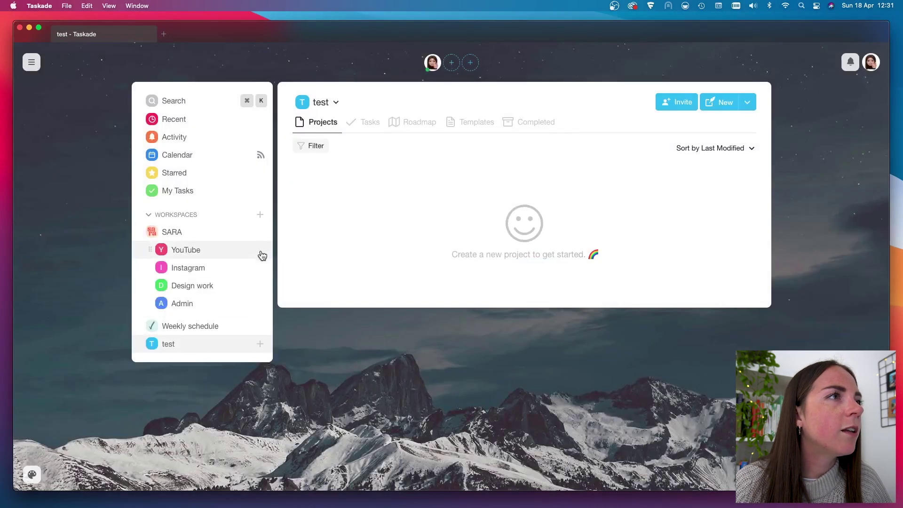
left_click(260, 232)
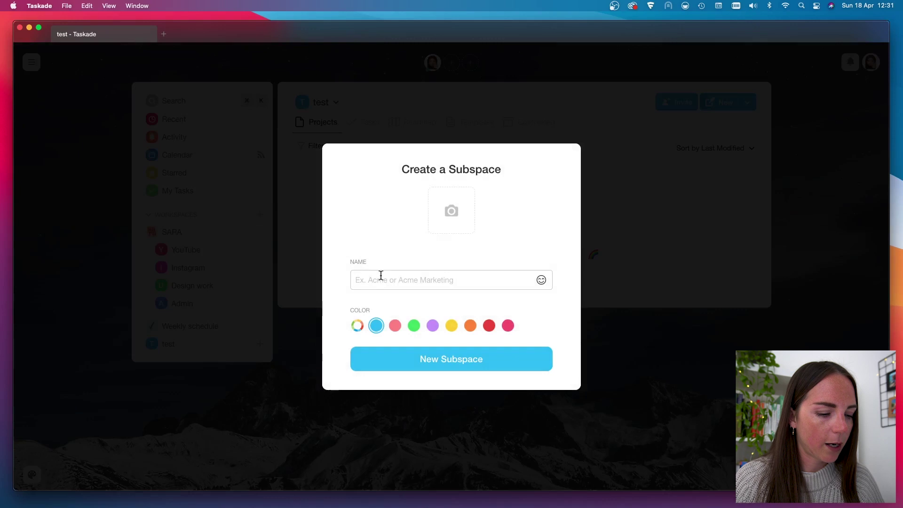
type("test")
left_click(469, 363)
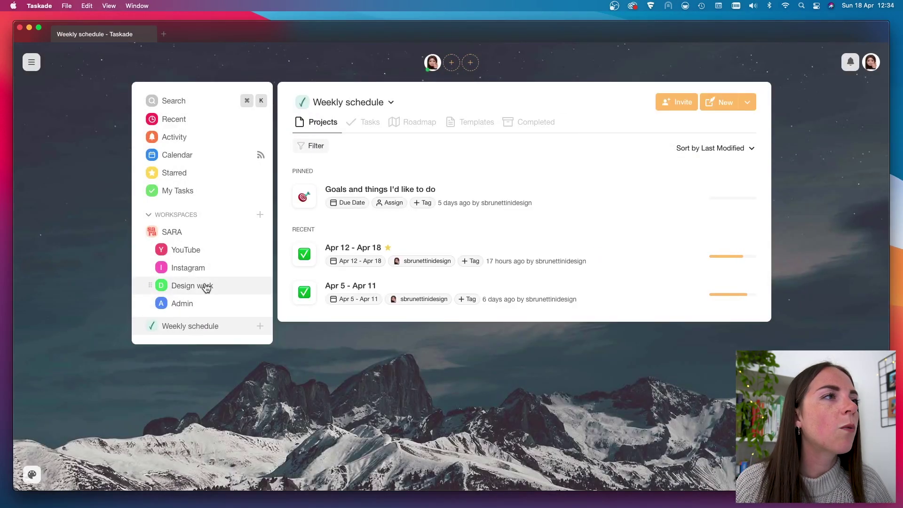
Open Design work, view its saved Project template under Templates, and show the new-project options
left_click(203, 286)
left_click(483, 122)
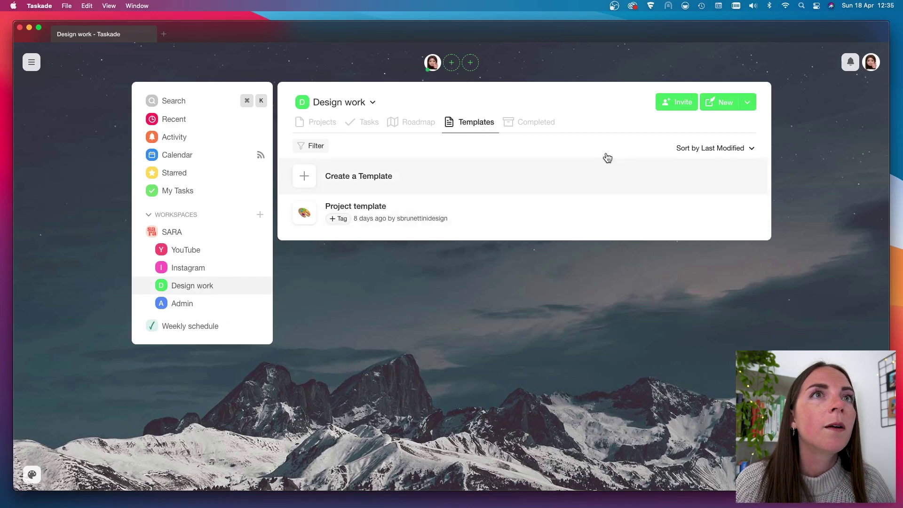
left_click(747, 102)
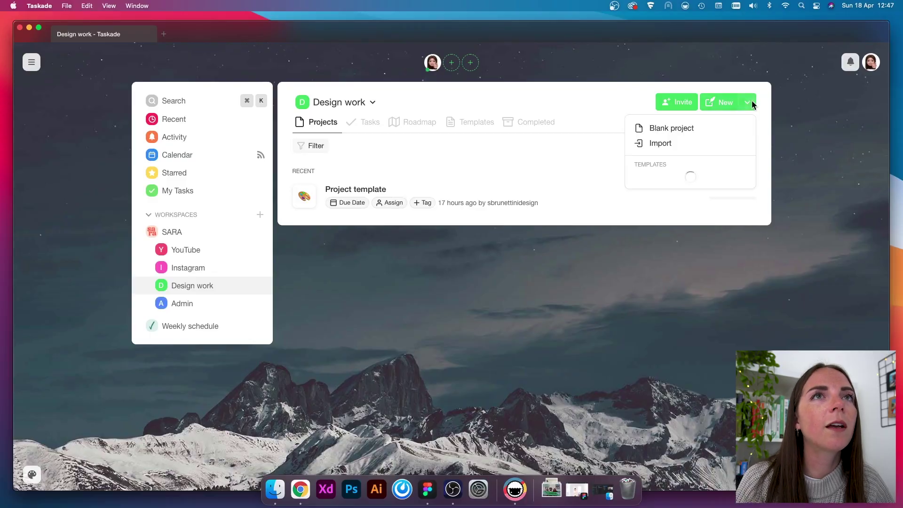
Start a blank project and view it in the Board, Action, Mindmap and Org Chart layouts
left_click(715, 131)
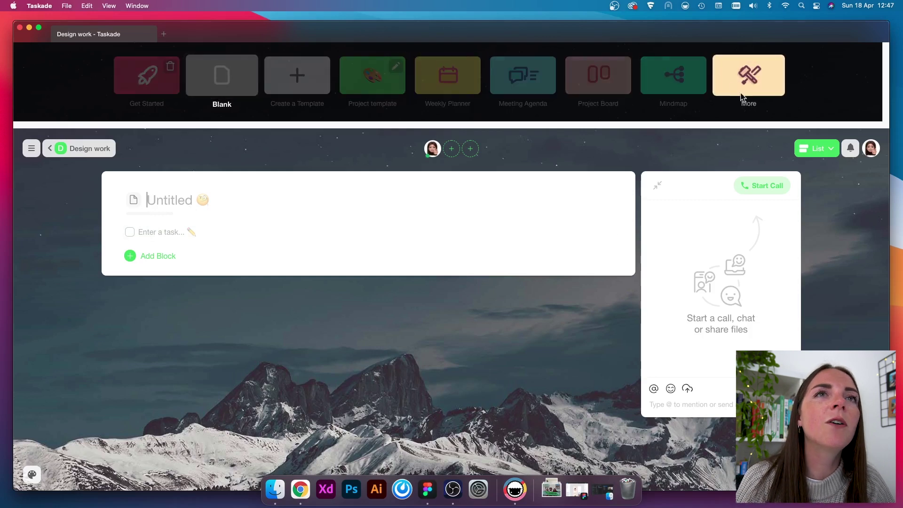
left_click(817, 150)
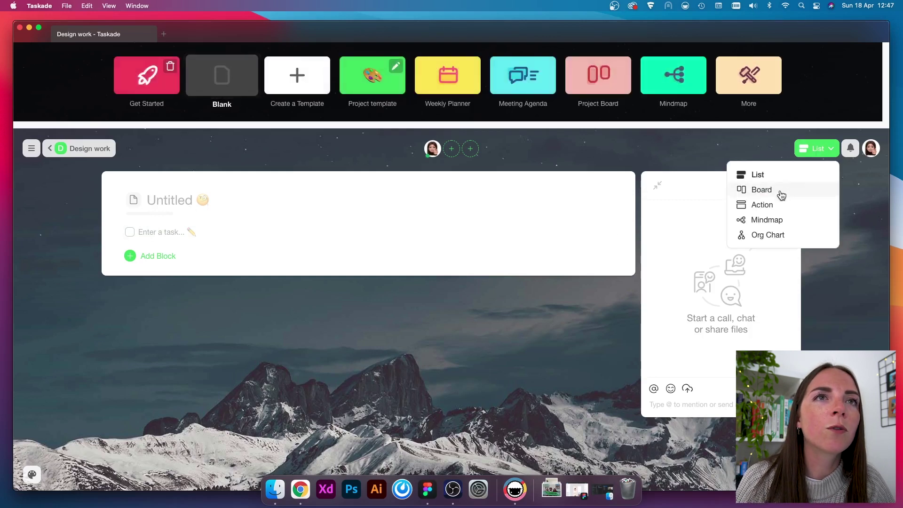
left_click(780, 191)
left_click(817, 148)
left_click(796, 205)
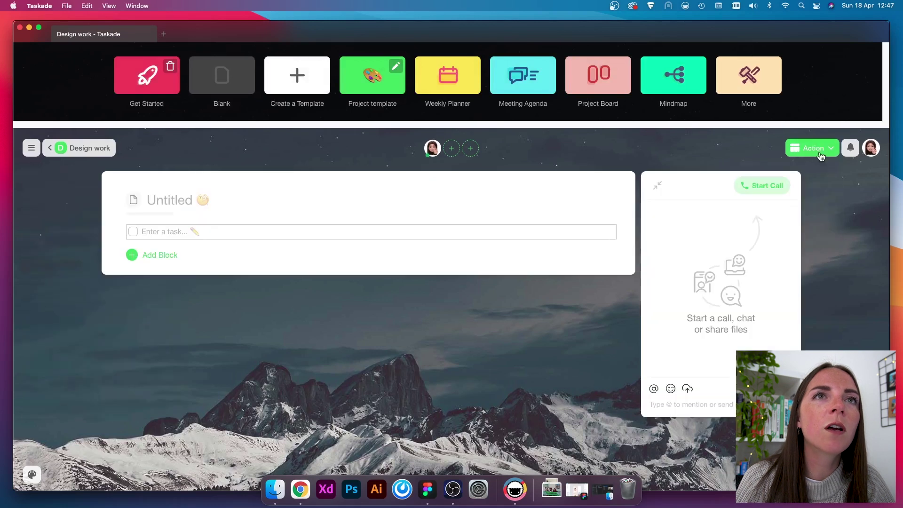
left_click(818, 147)
left_click(792, 219)
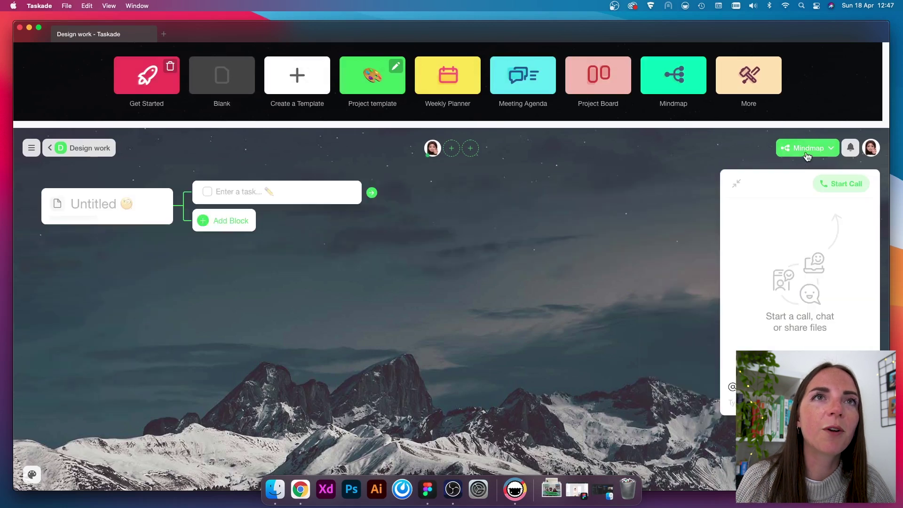
left_click(808, 148)
left_click(794, 235)
Cycle through the Org Chart, Board and Action layouts, return to List, and check the addable block types
left_click(814, 149)
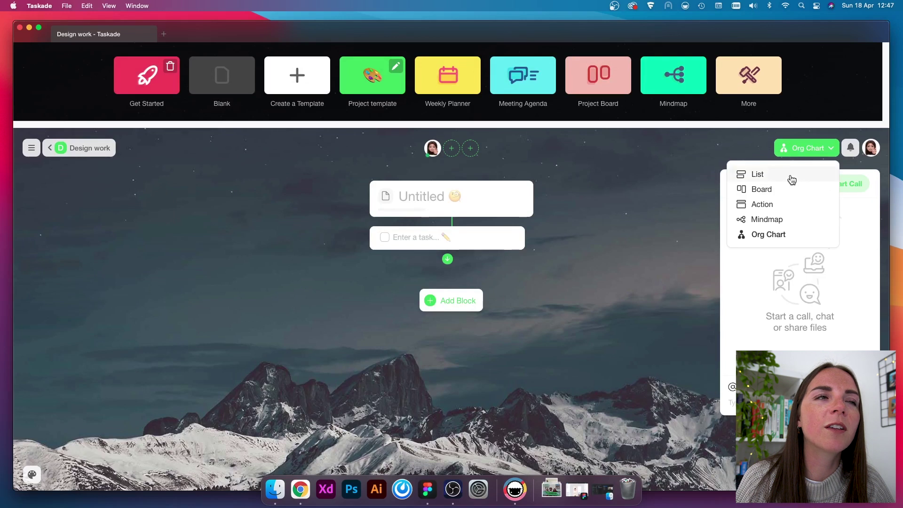
left_click(789, 176)
left_click(816, 150)
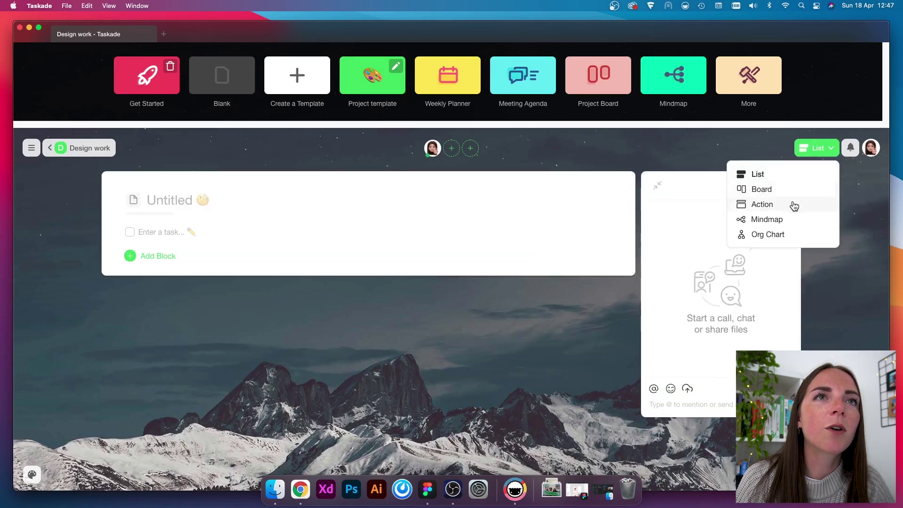
left_click(793, 187)
left_click(827, 148)
left_click(807, 203)
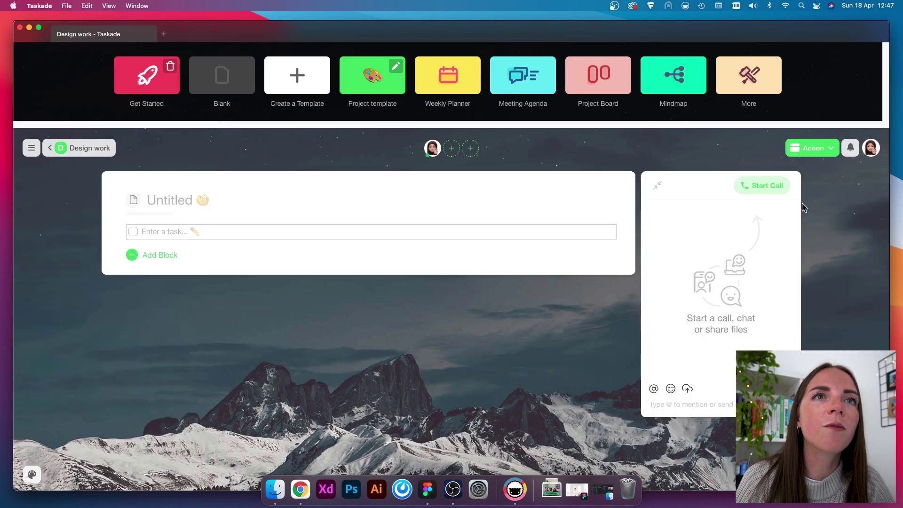
left_click(818, 149)
left_click(801, 179)
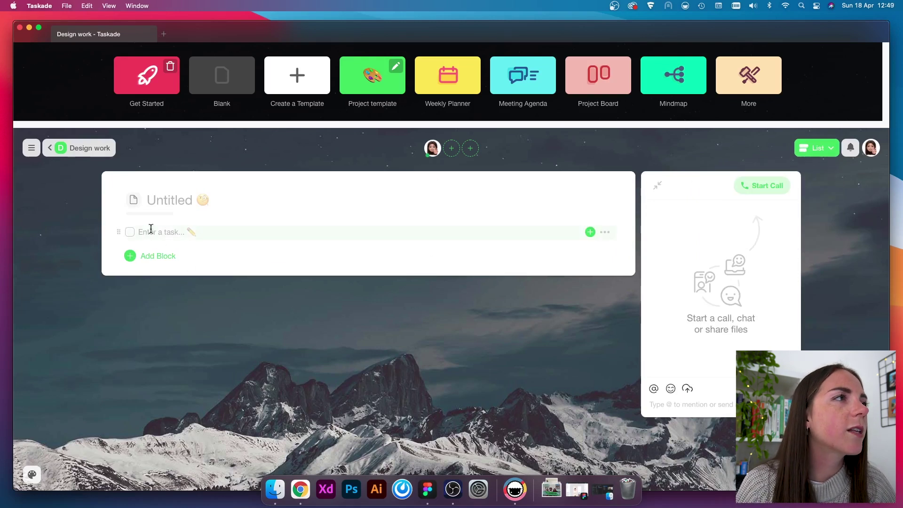
left_click(163, 257)
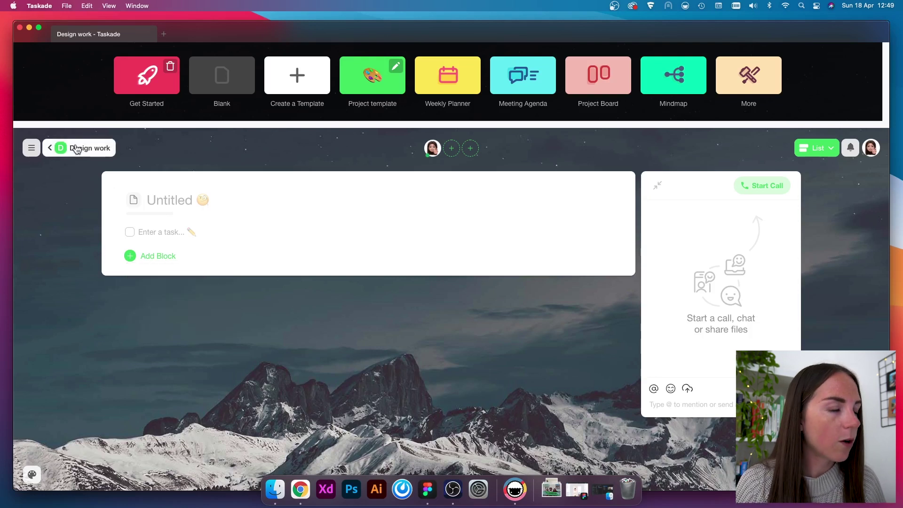
Back in Design work, open the Project template from Templates and scroll through its contents
left_click(80, 148)
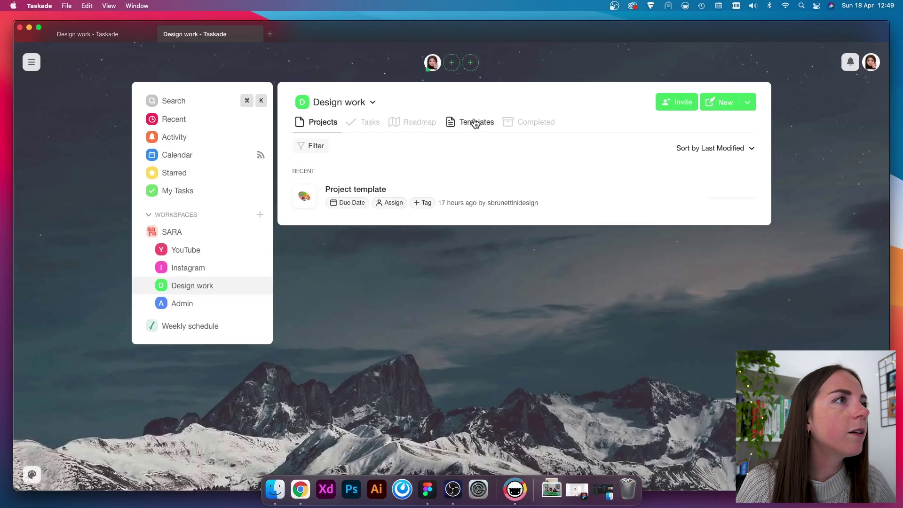
left_click(480, 123)
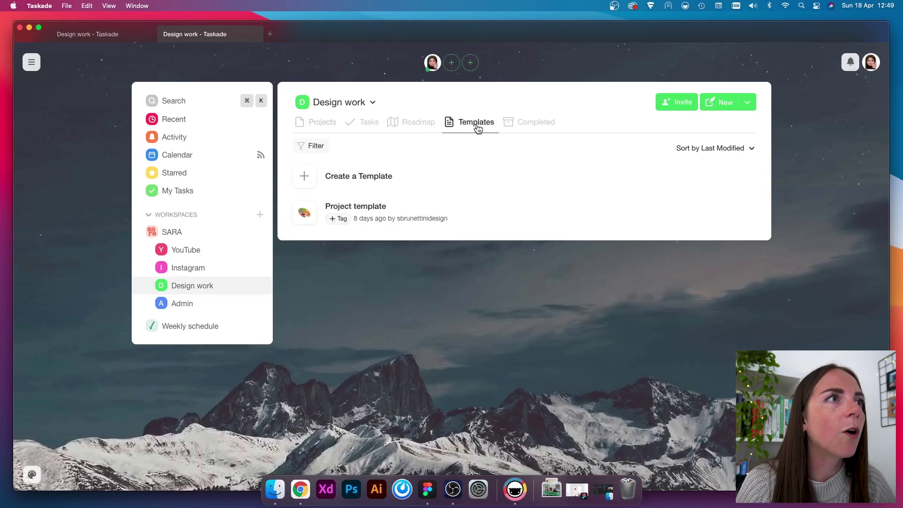
left_click(442, 213)
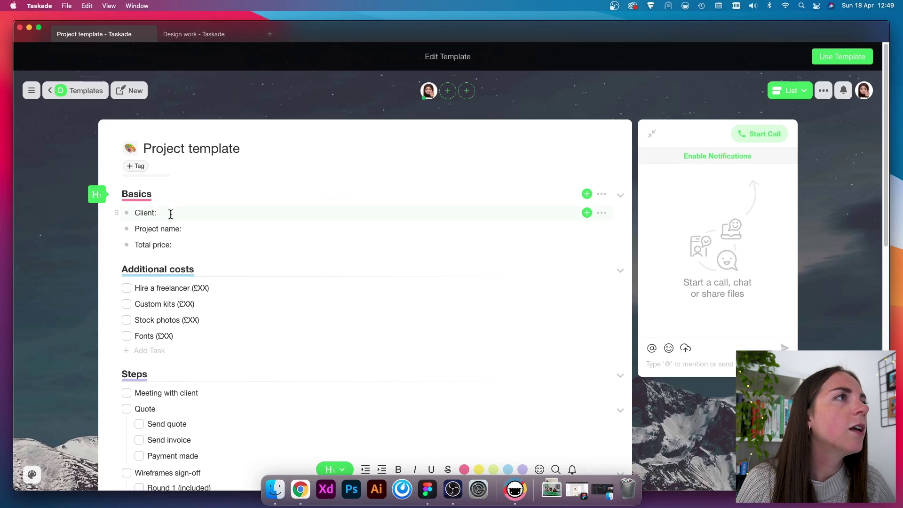
scroll(204, 301, "down", 5)
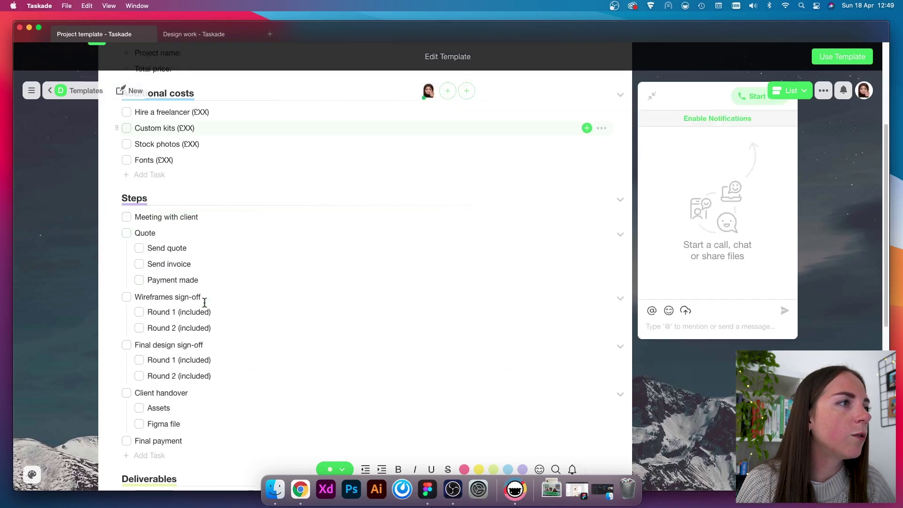
scroll(204, 302, "down", 4)
scroll(203, 302, "up", 10)
Add a bullet block headed Basics with 'Client:' and 'Project name:' bullets, following the template
left_click(203, 27)
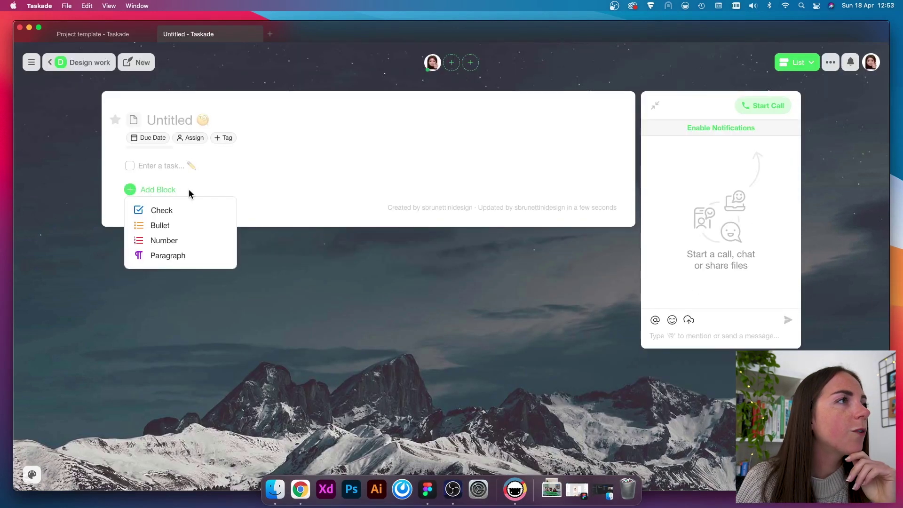
left_click(141, 37)
left_click(200, 39)
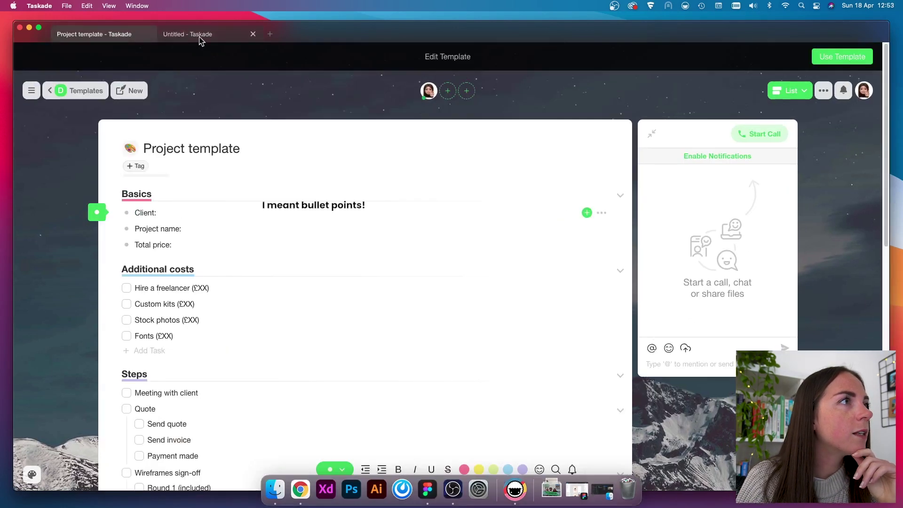
left_click(163, 223)
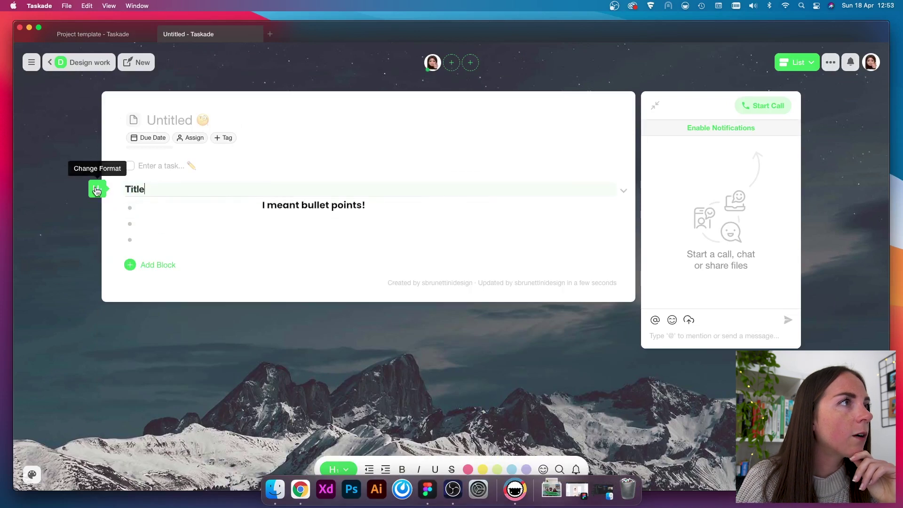
double_click(134, 188)
type("Basics")
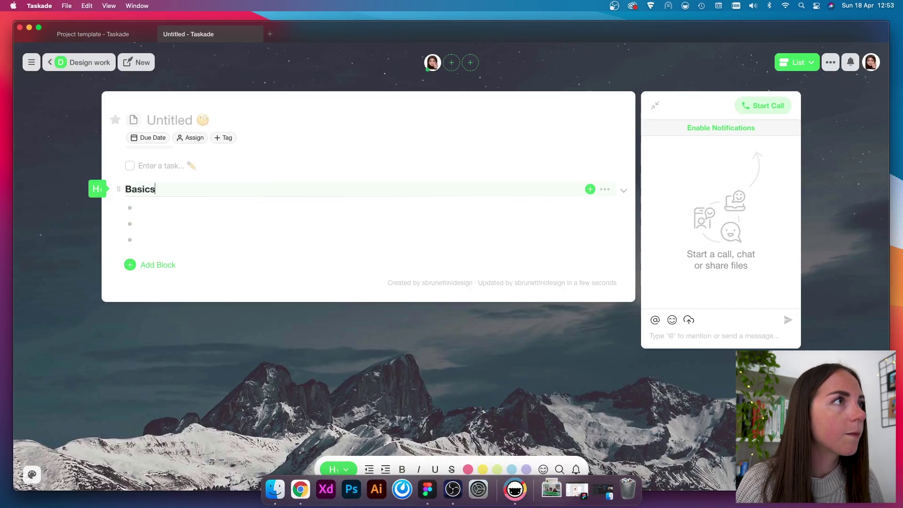
left_click(93, 34)
left_click(188, 33)
left_click(146, 208)
type("Client:")
key("Return")
type("Project name:")
key("Return")
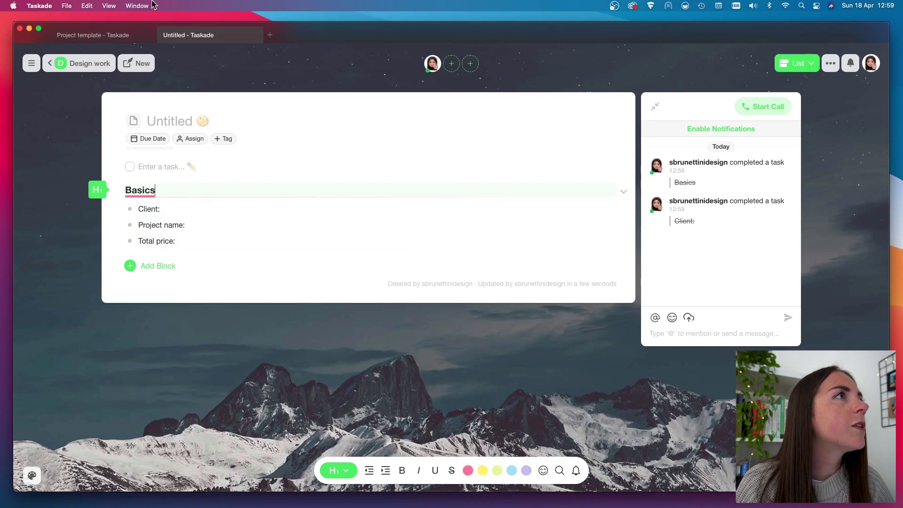
Add a checklist block and select the template's Additional costs section to copy
left_click(113, 37)
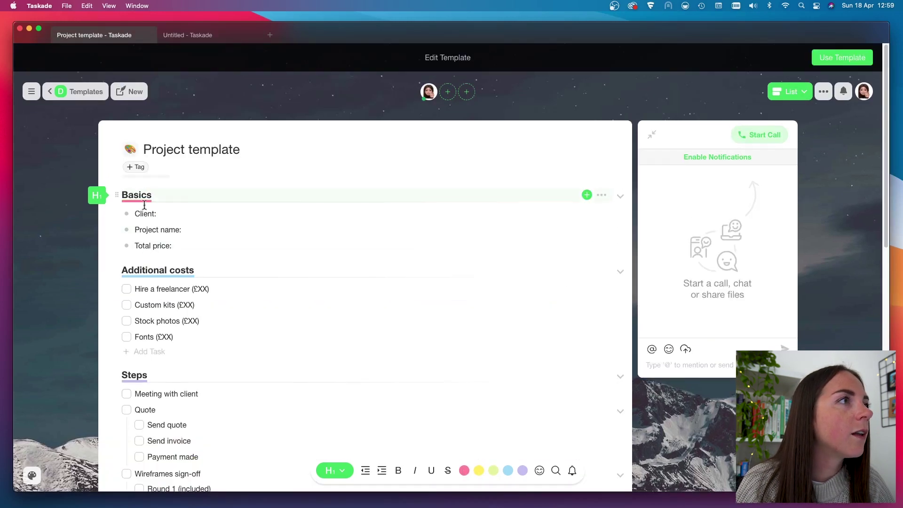
left_click(196, 37)
mouse_move(169, 272)
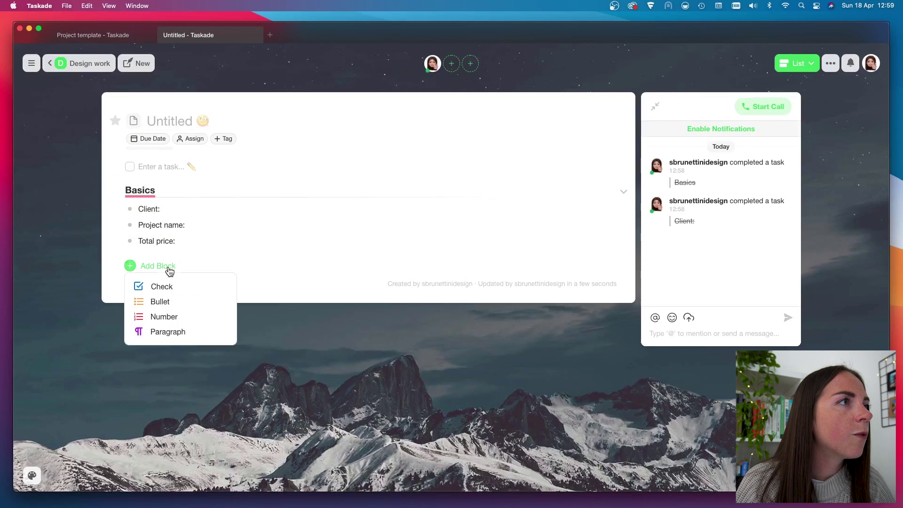
left_click(103, 37)
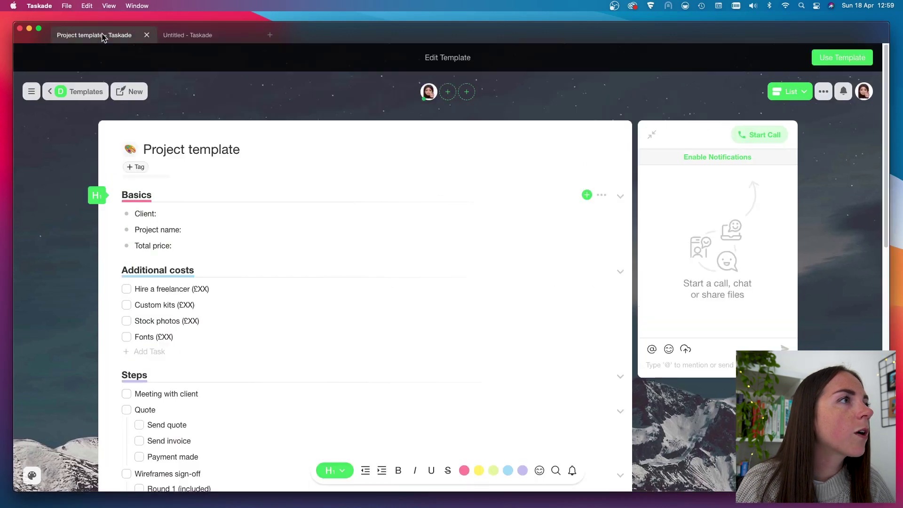
left_click(196, 37)
left_click(161, 286)
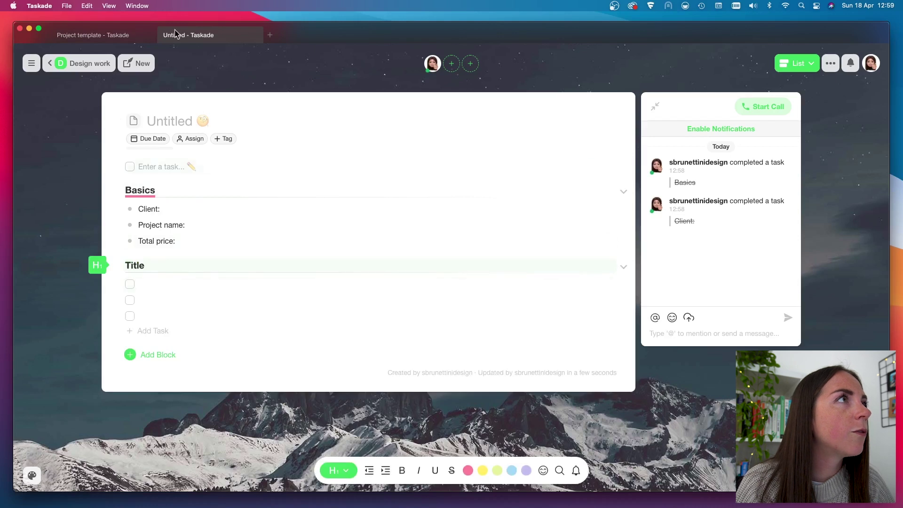
left_click(115, 39)
left_click_drag(193, 269, 123, 269)
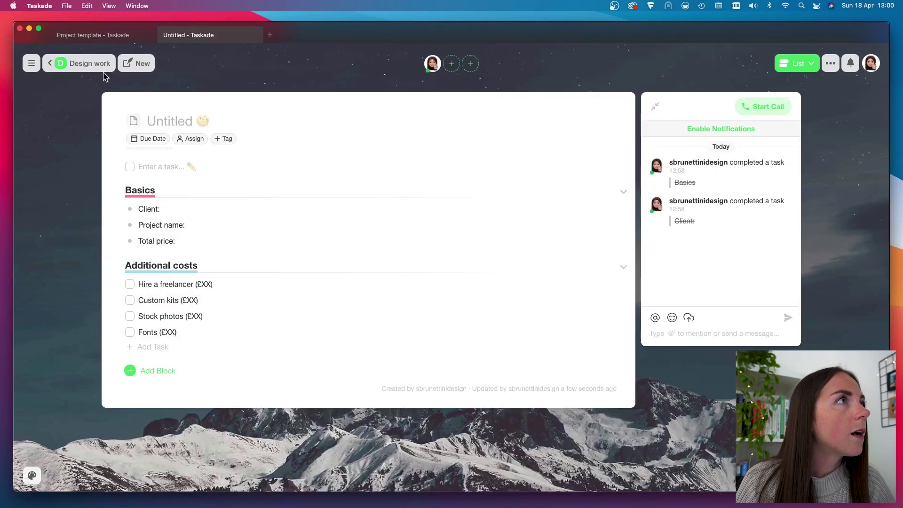
left_click(117, 34)
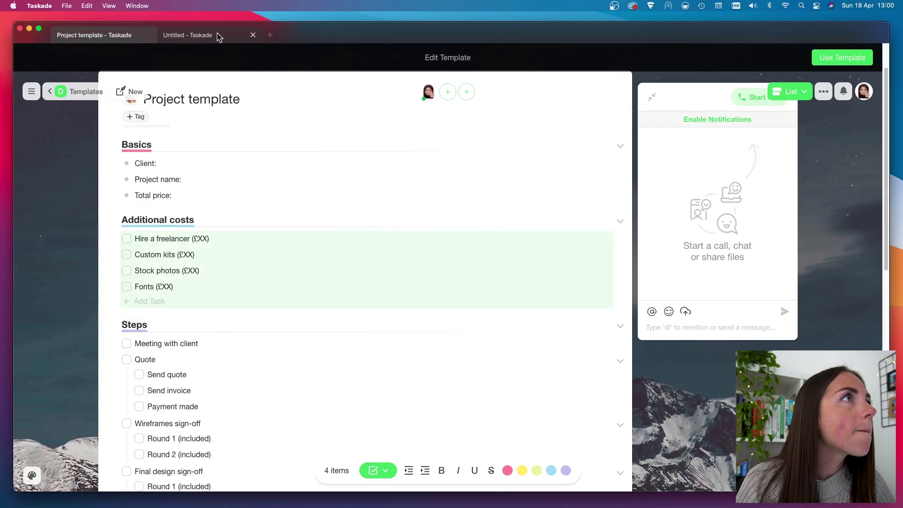
left_click(198, 35)
left_click(156, 371)
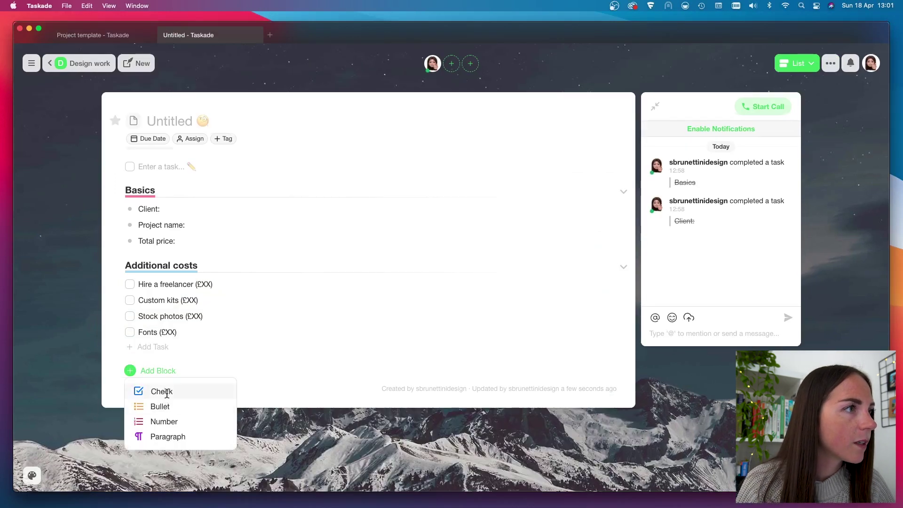
left_click(159, 390)
left_click(119, 36)
left_click_drag(148, 324, 112, 324)
key("super+c")
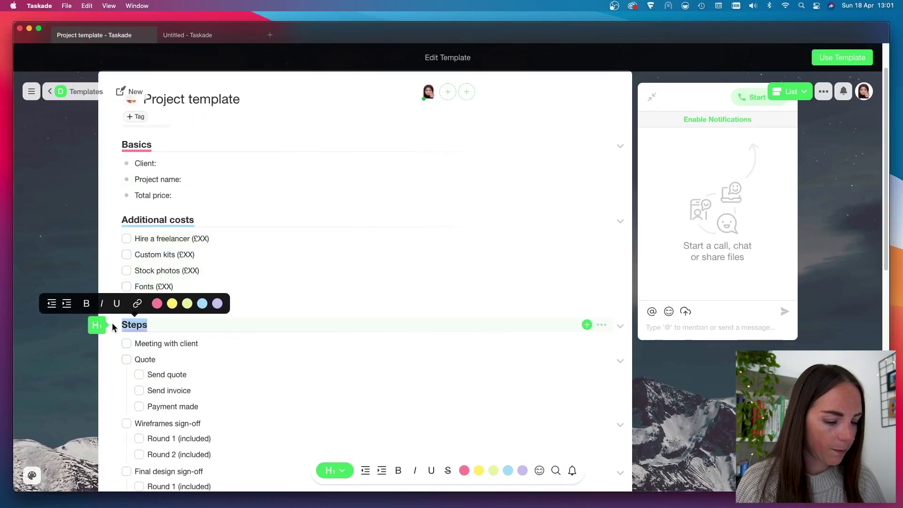
left_click(191, 35)
left_click_drag(153, 369, 124, 370)
key("super+v")
left_click(120, 34)
scroll(239, 371, "down", 10)
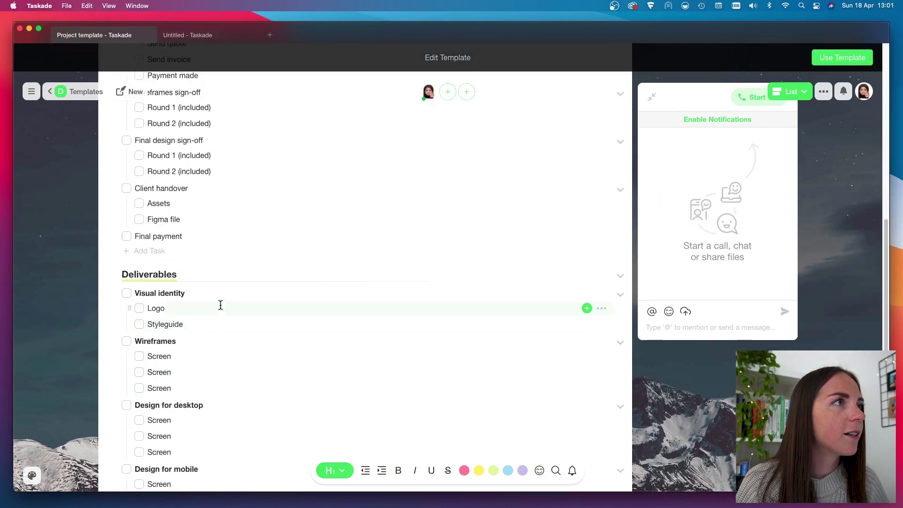
scroll(221, 305, "up", 5)
left_click_drag(223, 387, 154, 55)
left_click(191, 38)
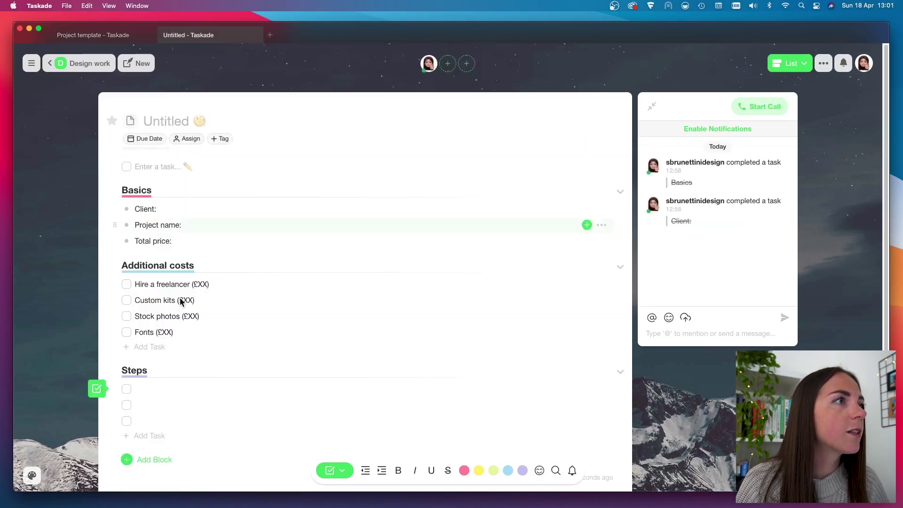
left_click_drag(149, 418, 131, 389)
key("BackSpace")
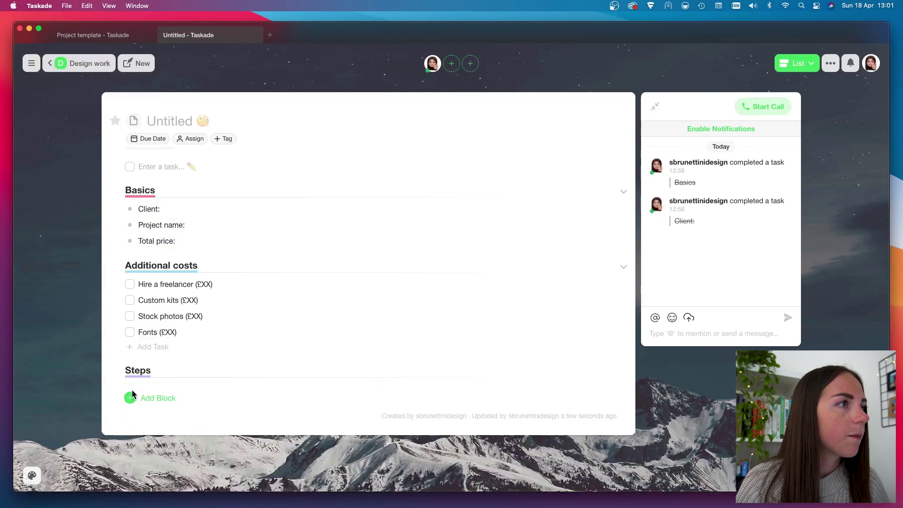
left_click(155, 379)
key("Return")
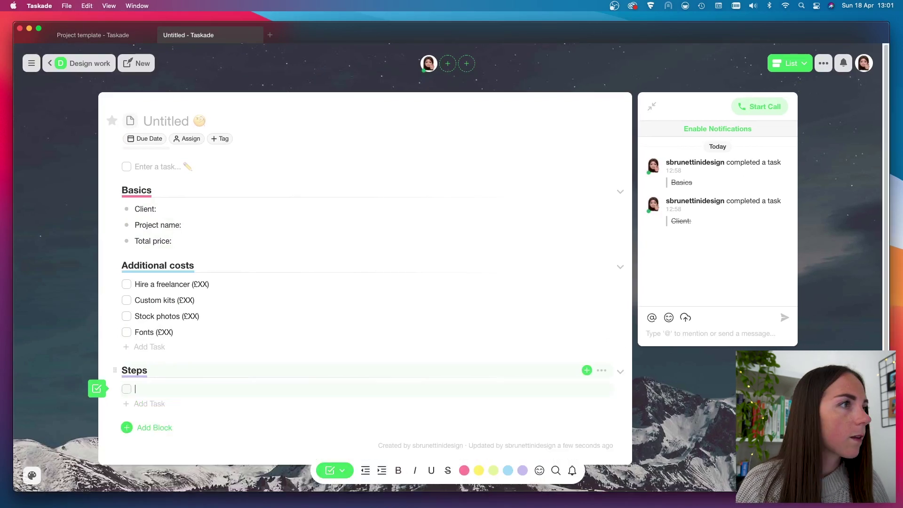
type("Meeting with client Quote Send quote Send invoice Payment made Wireframes sign-off Round 1 (included) Round 2 (included) Final design sign-off Round 1 (included) Round 2 (included) Client handover Assets Figma file Final payment")
left_click(148, 295)
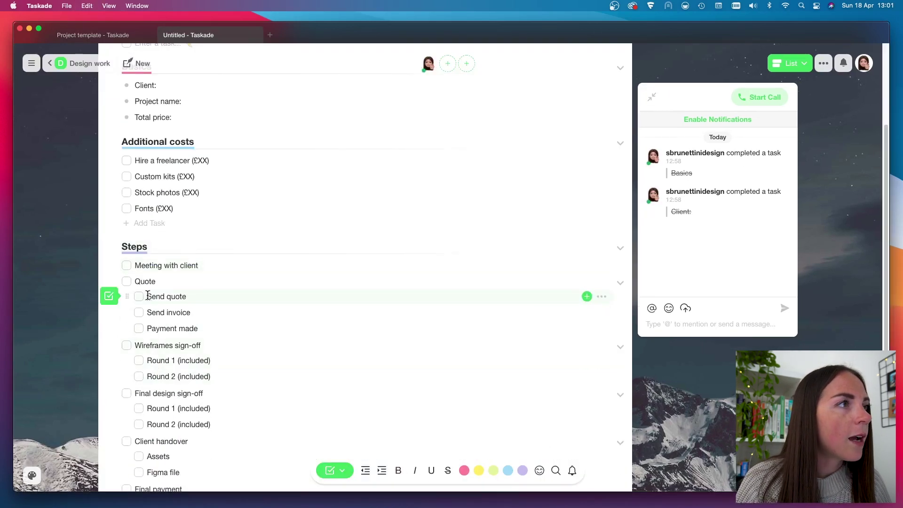
left_click(252, 267)
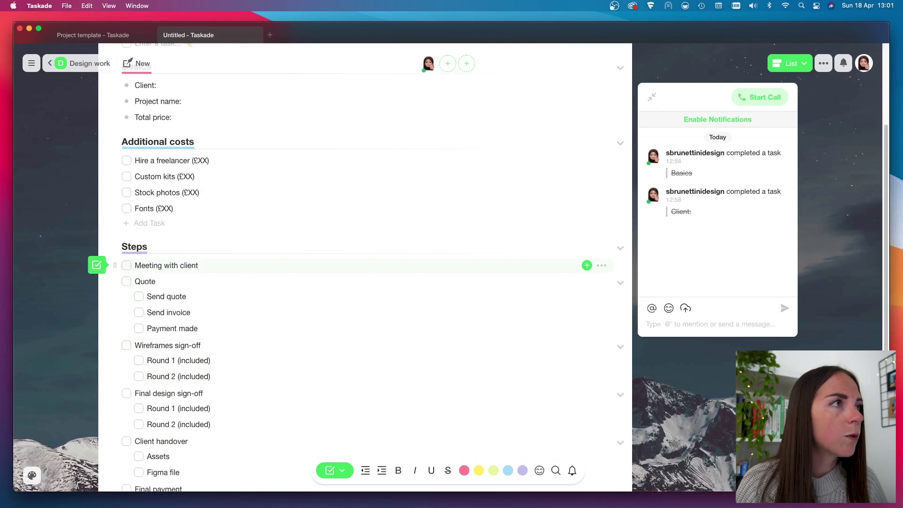
key("Return")
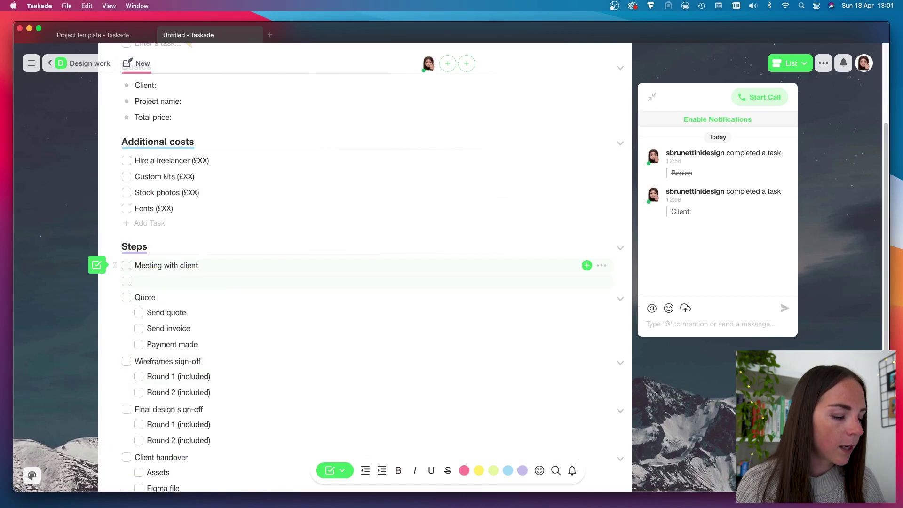
key("Tab")
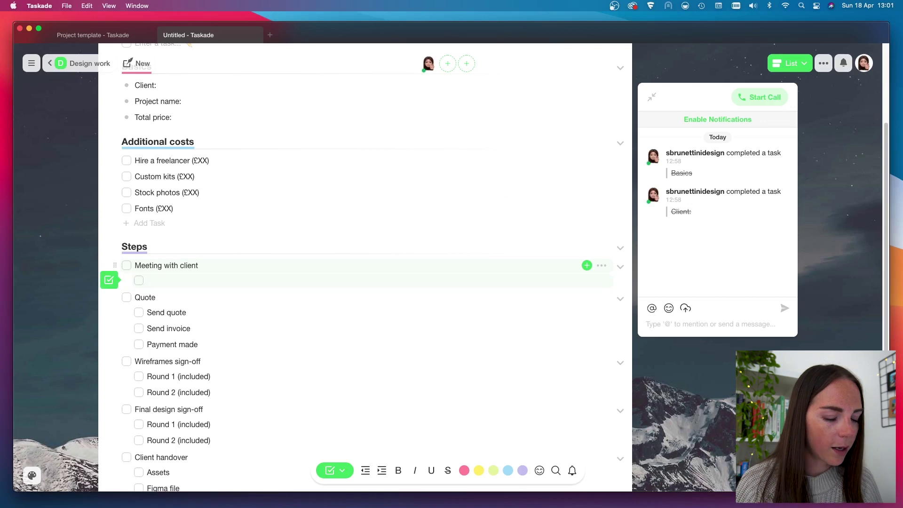
type("Tjr")
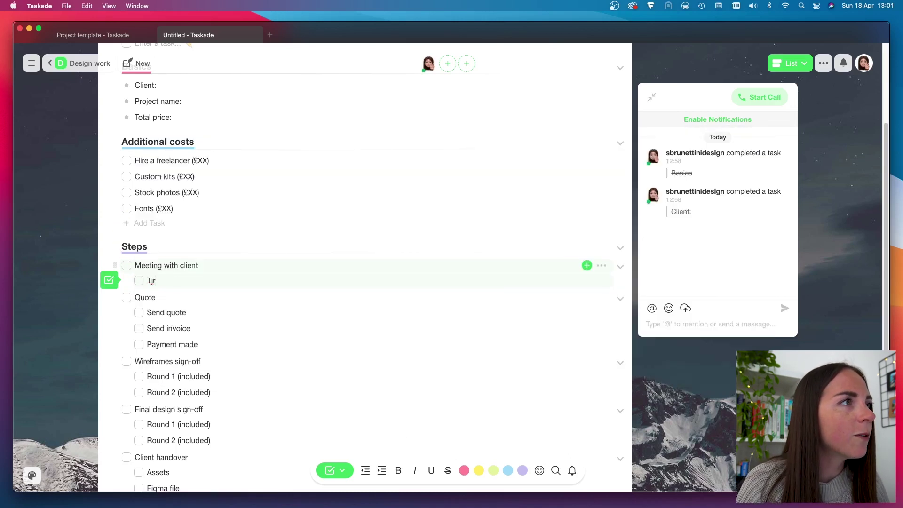
key("BackSpace")
key("BackSpace")
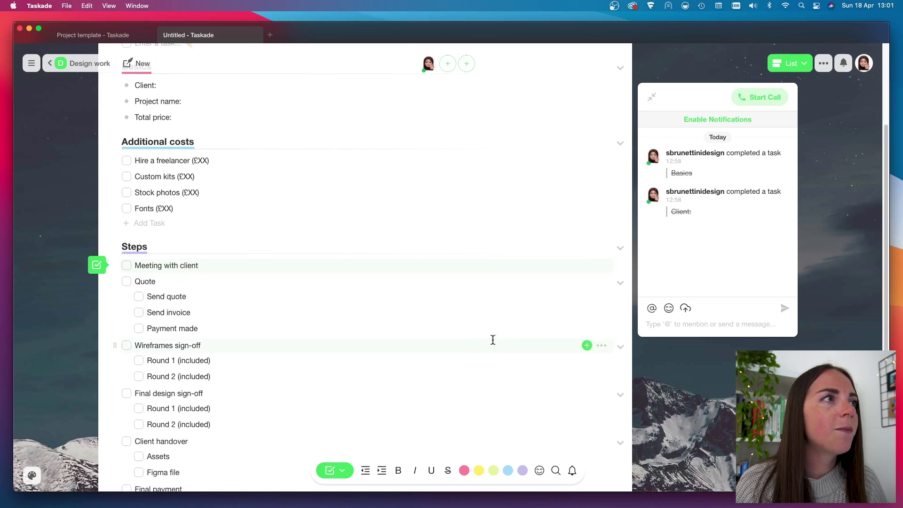
Fold the Steps, Additional costs and Basics sections, then unfold only Steps
scroll(588, 306, "up", 2)
left_click(621, 296)
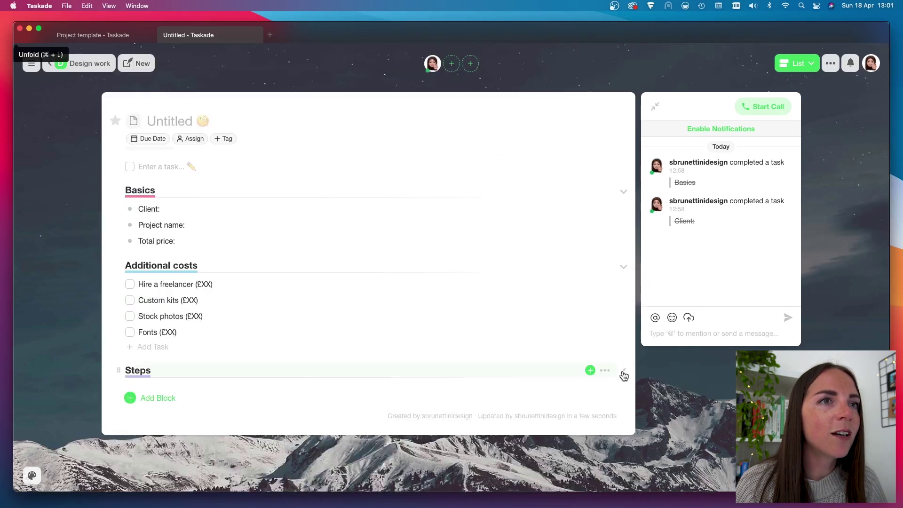
left_click(623, 266)
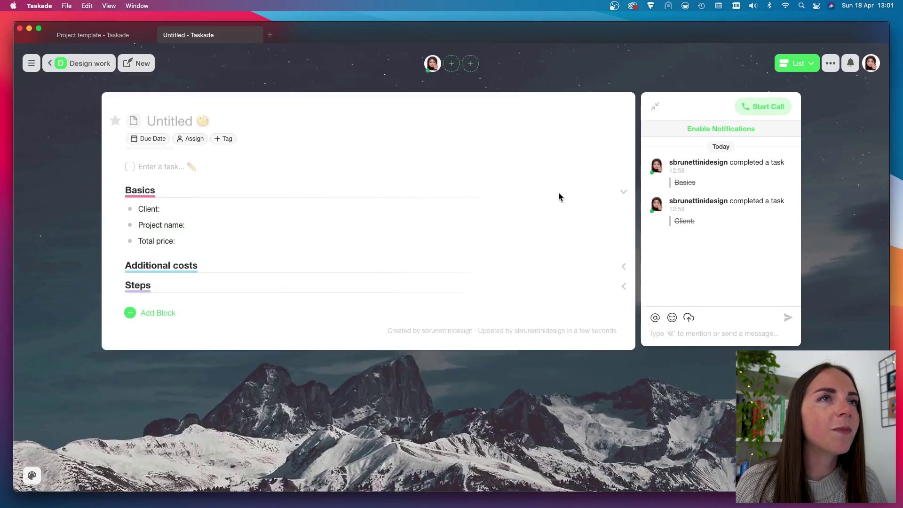
left_click(623, 194)
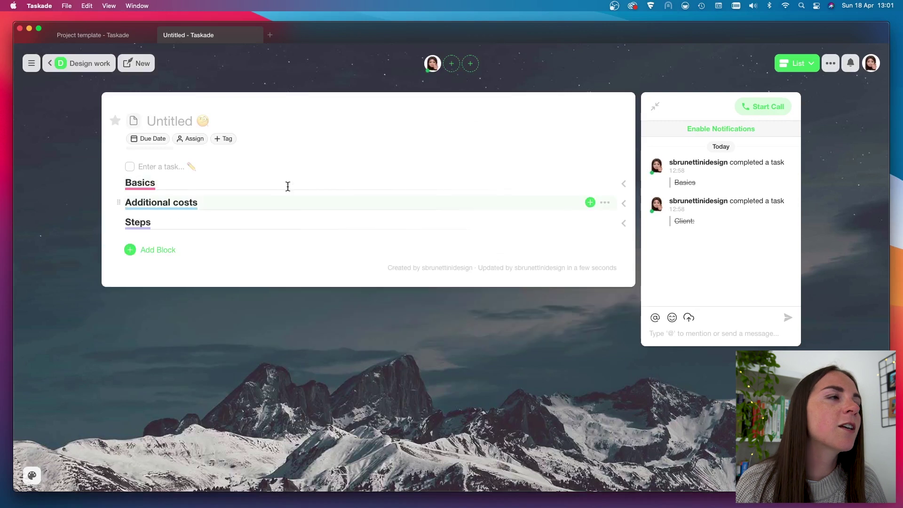
left_click(626, 183)
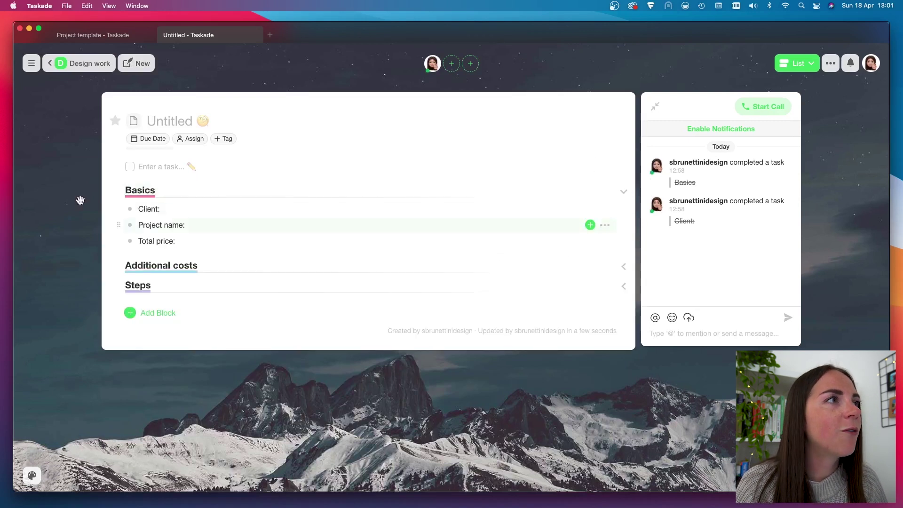
left_click(623, 185)
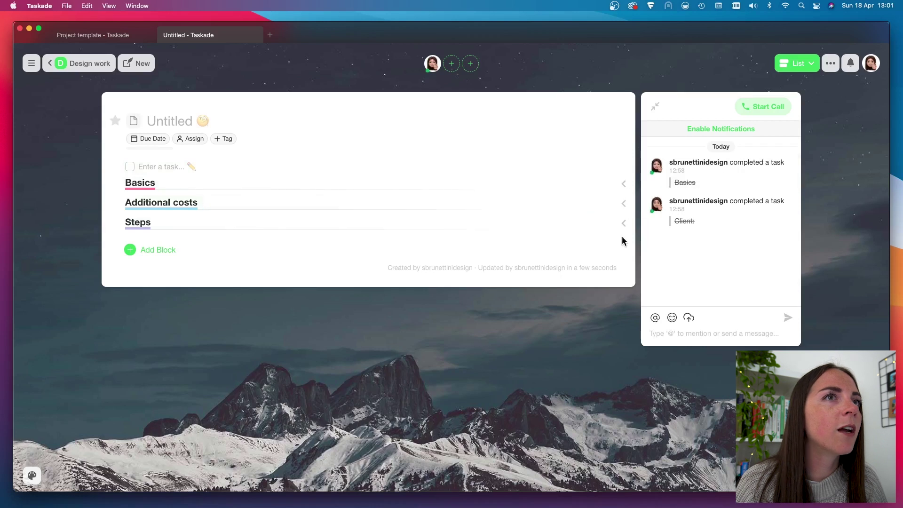
left_click(624, 224)
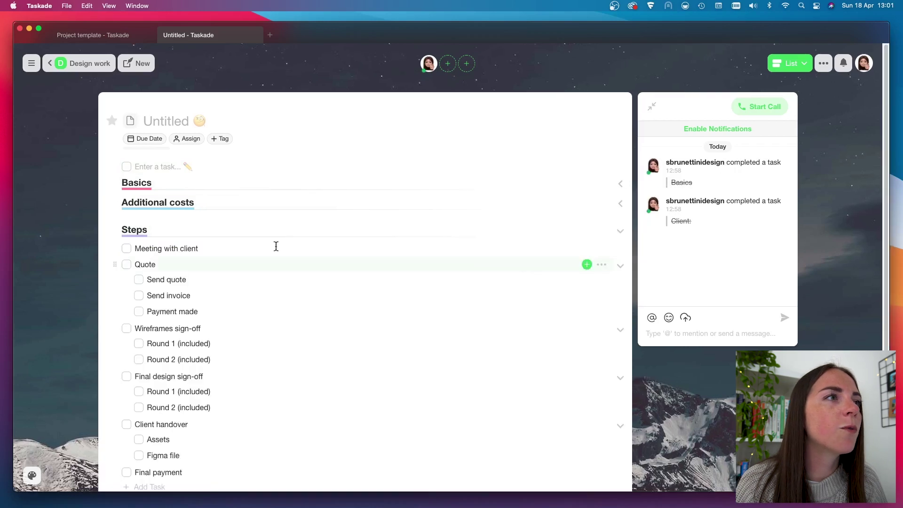
Fold Steps and select the whole Deliverables block in the Project template for copying
left_click(620, 231)
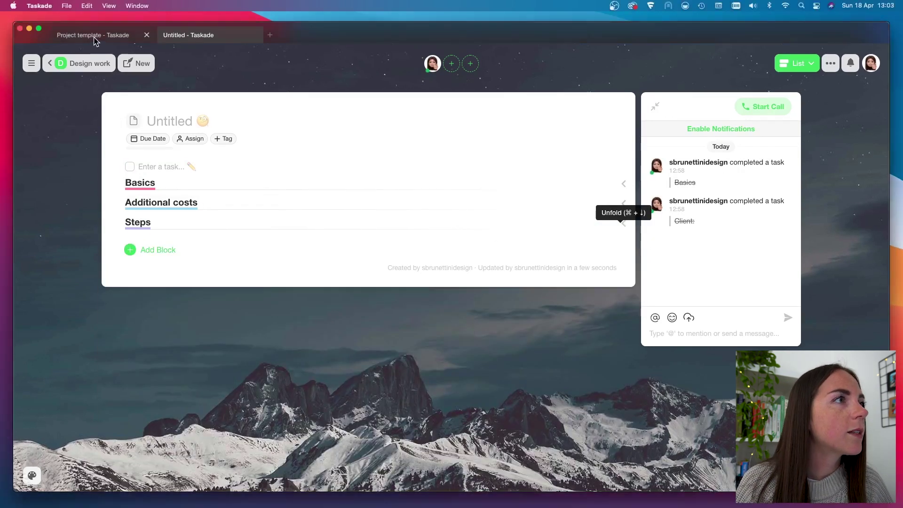
left_click(98, 38)
scroll(260, 306, "down", 10)
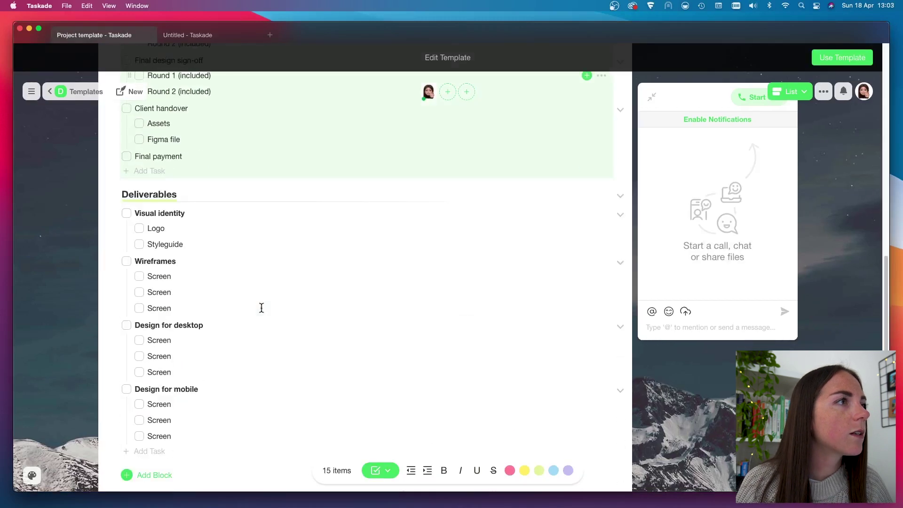
left_click_drag(189, 409, 116, 165)
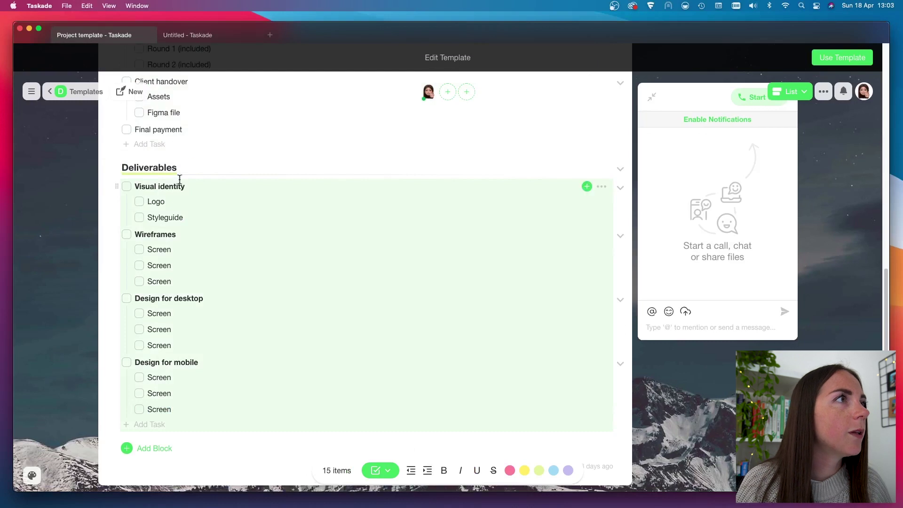
left_click(195, 424)
left_click(197, 409)
left_click_drag(197, 409, 123, 181)
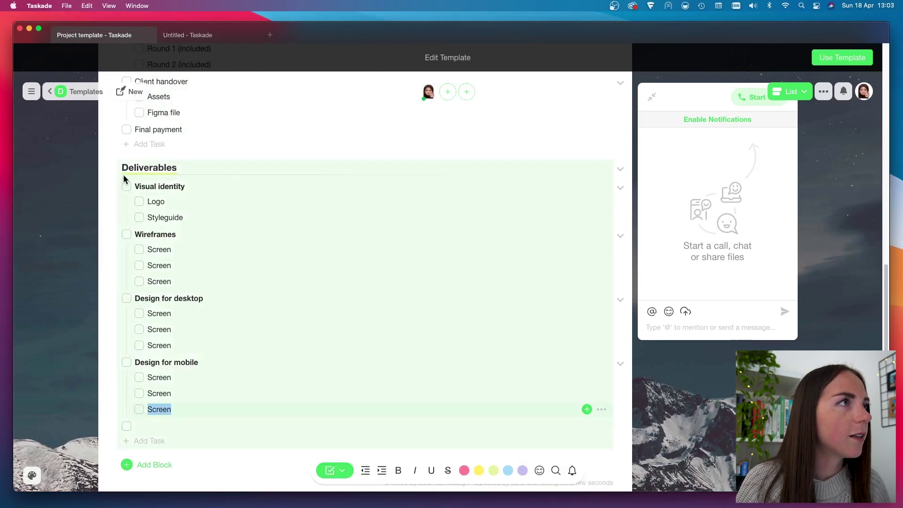
Add a checklist block at the end of Untitled and paste Deliverables over its Title heading
left_click(188, 37)
mouse_move(159, 254)
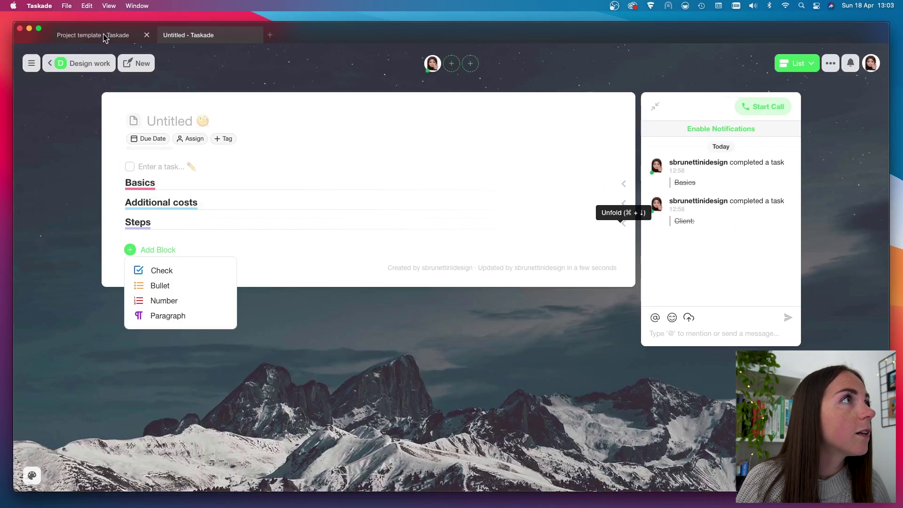
left_click(109, 36)
left_click(178, 35)
left_click(168, 273)
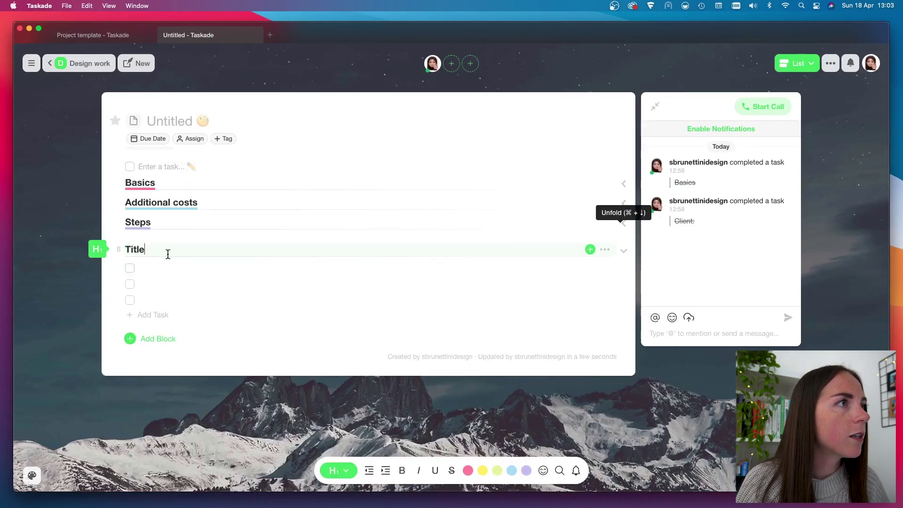
left_click_drag(126, 247, 124, 248)
key("super+v")
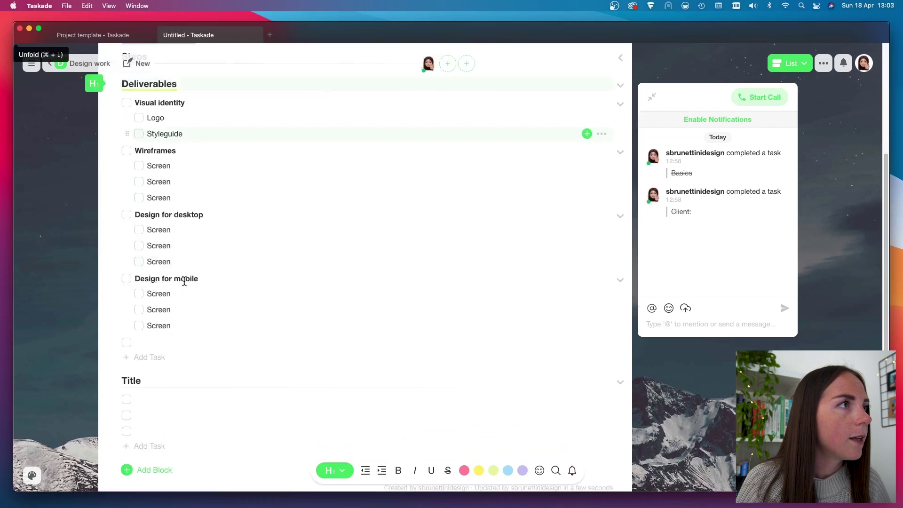
Delete the leftover Title block and empty task rows, then unfold Steps and Additional costs
scroll(169, 325, "down", 1)
left_click_drag(151, 418, 159, 353)
left_click(159, 354)
key("Escape")
key("BackSpace")
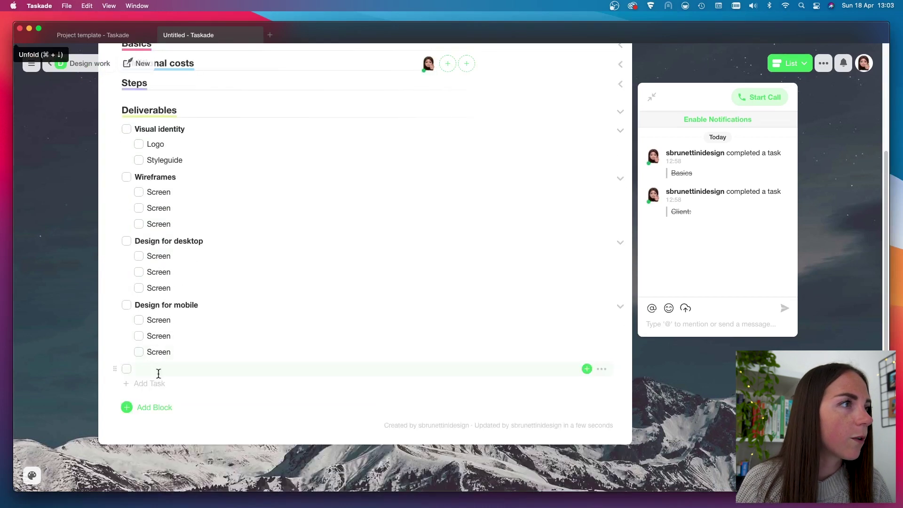
left_click(160, 383)
key("BackSpace")
key("BackSpace")
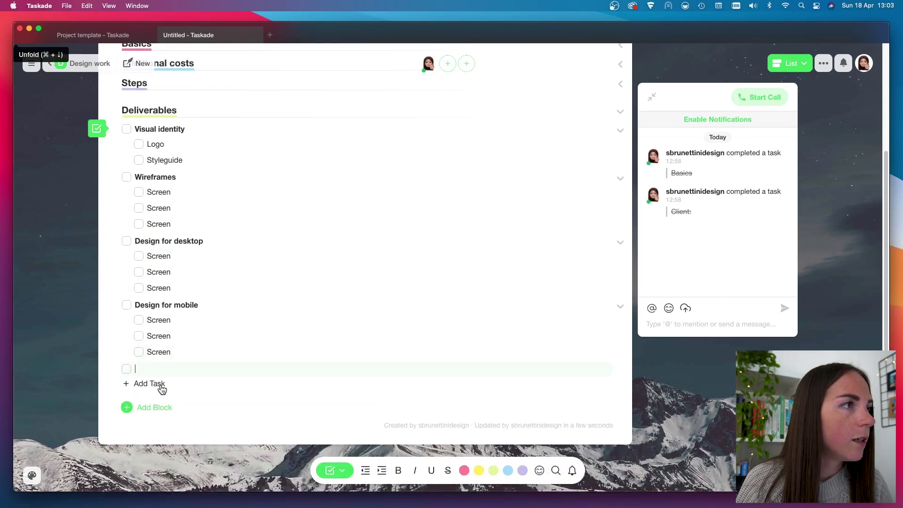
scroll(227, 362, "up", 3)
left_click(150, 166)
key("BackSpace")
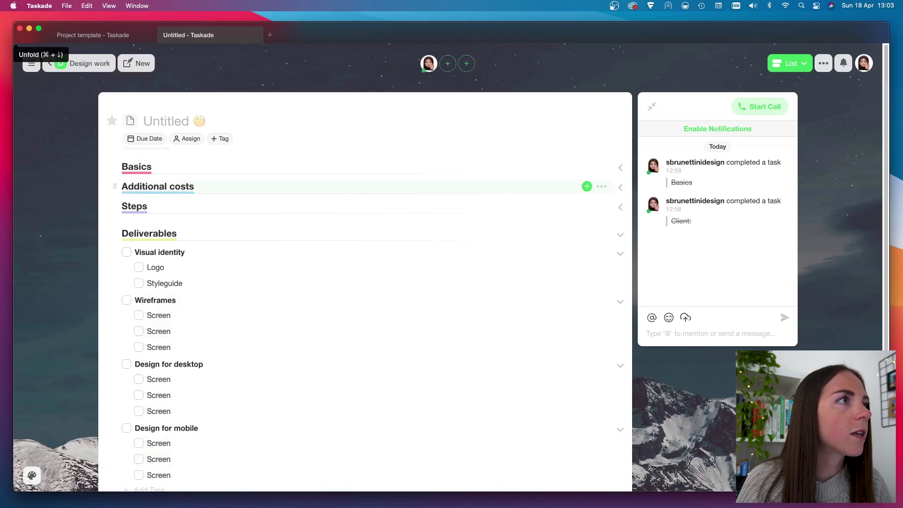
left_click(620, 207)
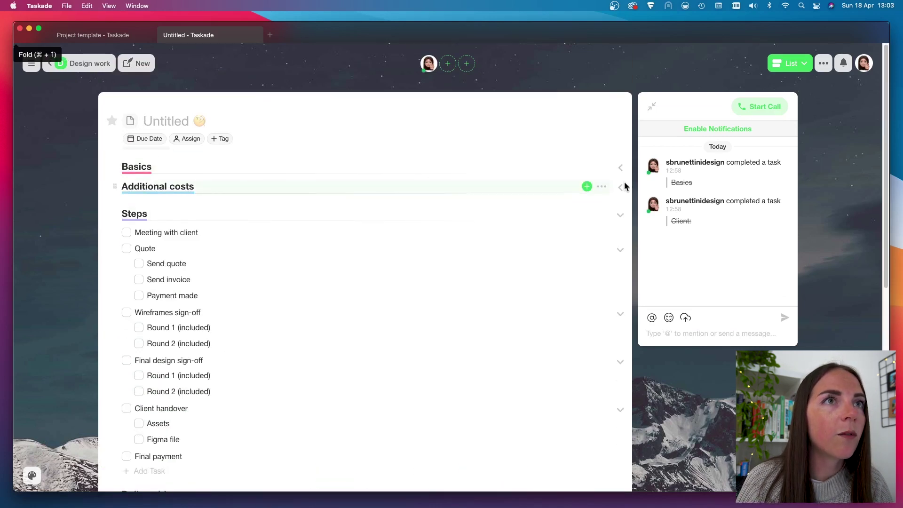
left_click(620, 187)
Unfold Basics, title the document 'Freelance project template v2' and give it a cherry-blossom icon
left_click(620, 168)
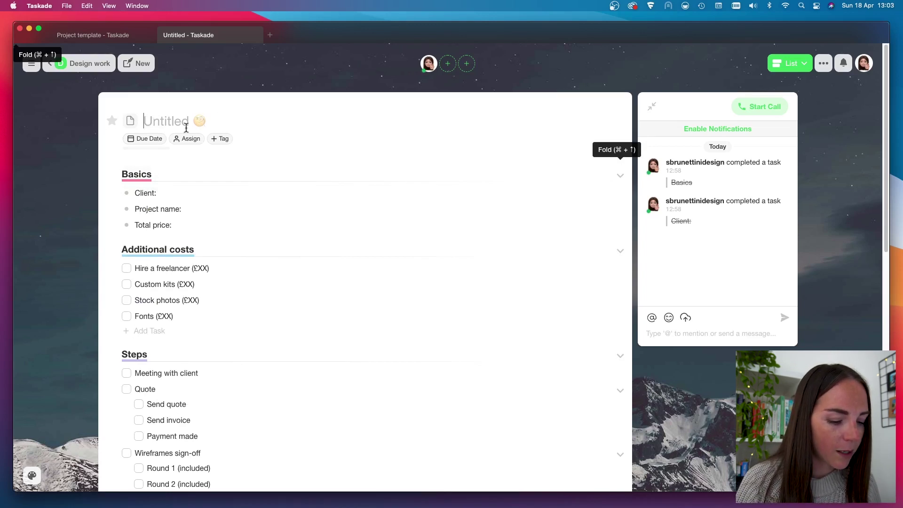
type("Freelance ")
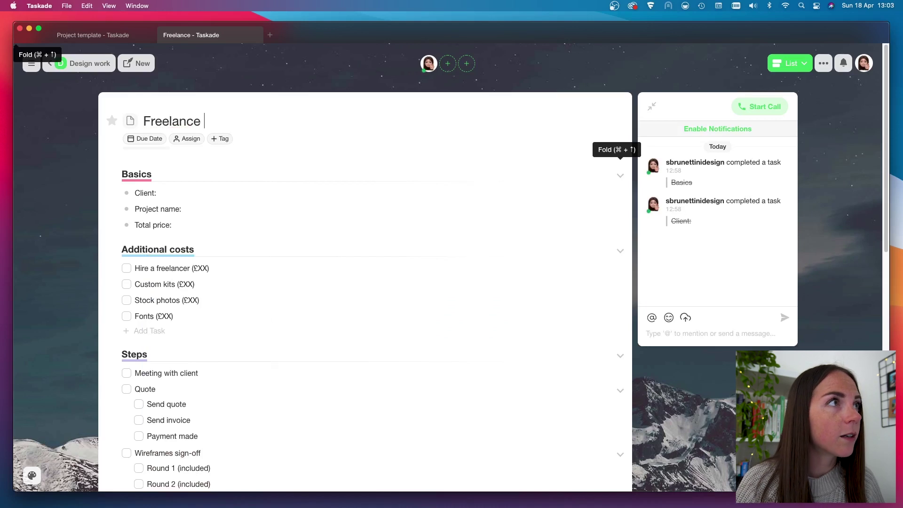
type("project")
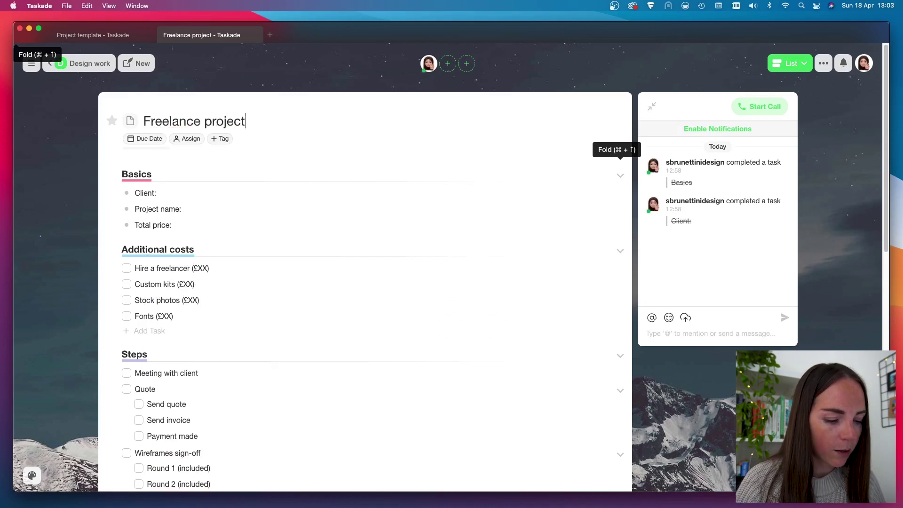
type(" template v2")
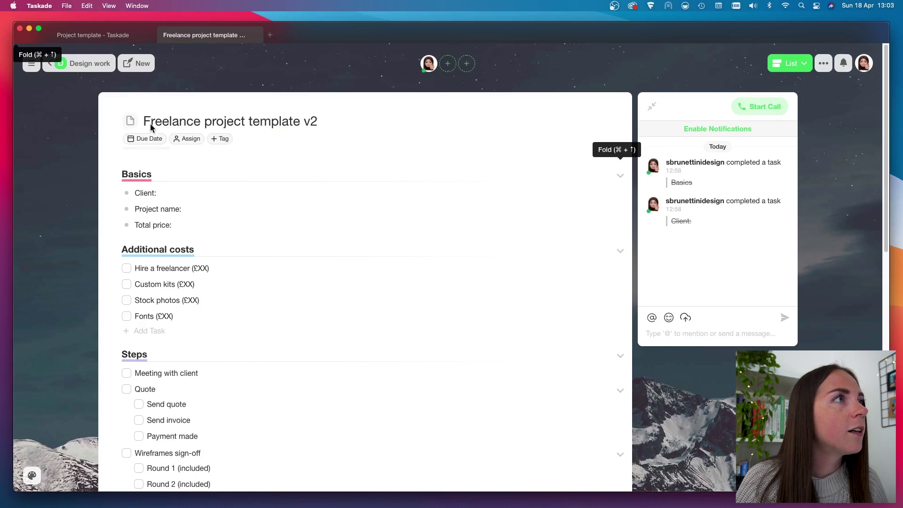
left_click(132, 121)
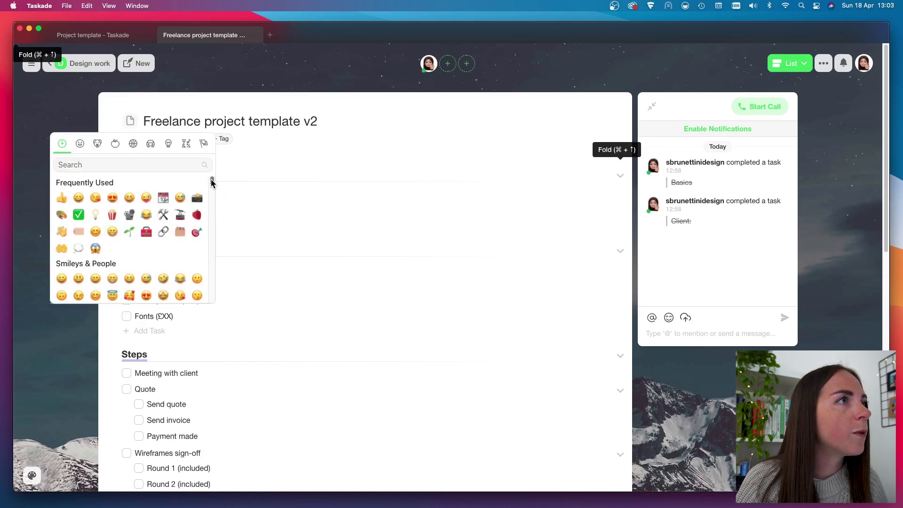
left_click_drag(212, 183, 211, 220)
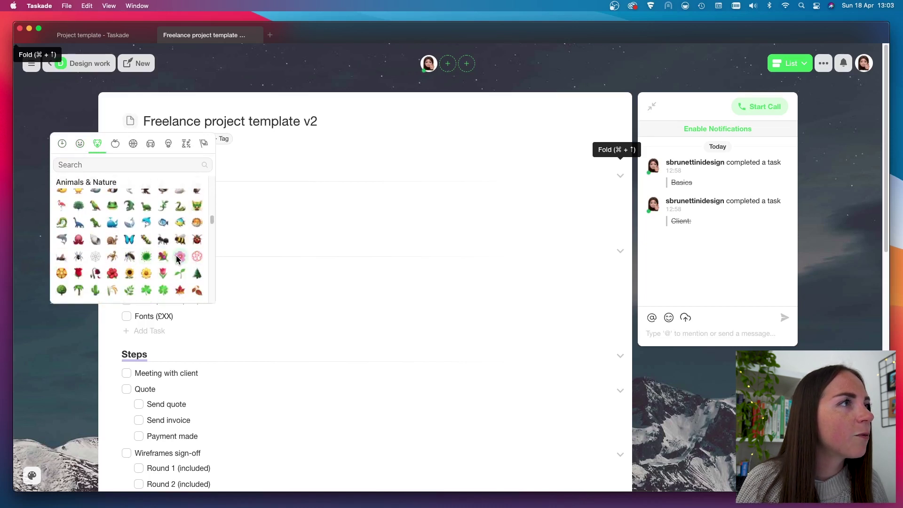
left_click(180, 256)
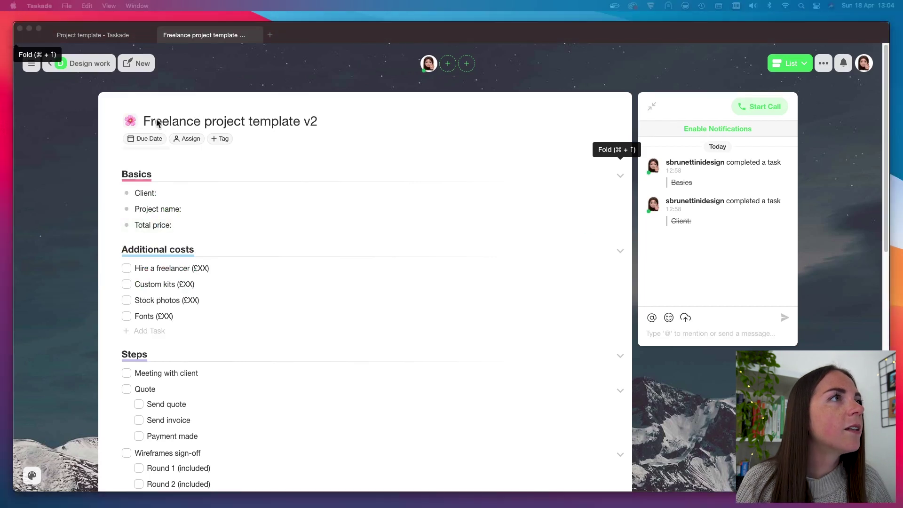
Set the project's due date to Apr 22 and assign it to yourself
left_click(145, 139)
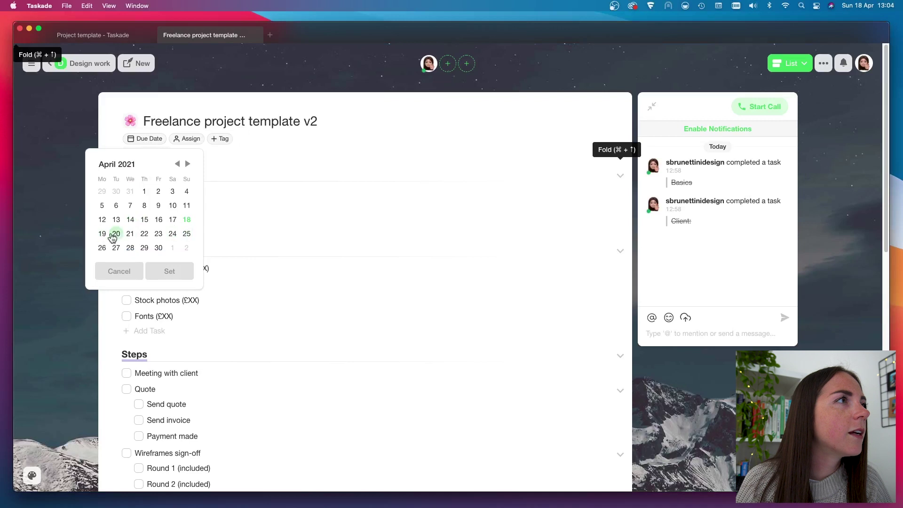
left_click(146, 237)
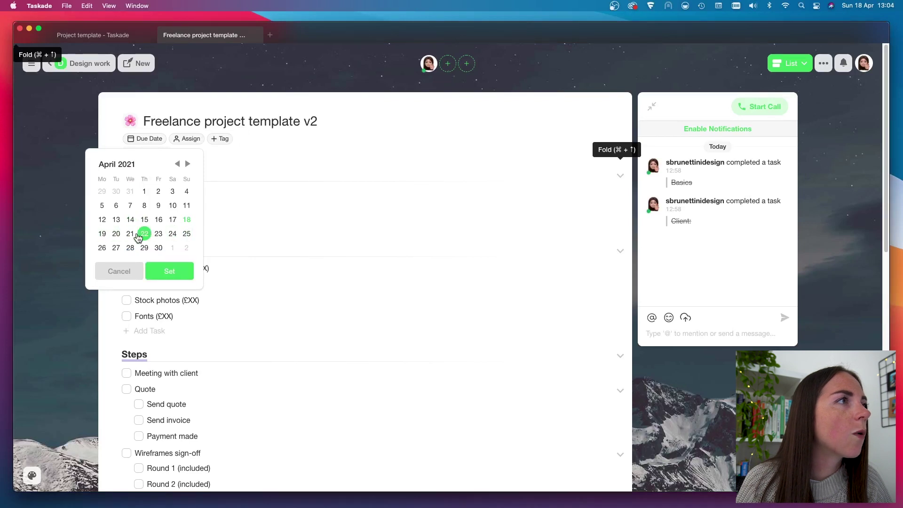
left_click(162, 272)
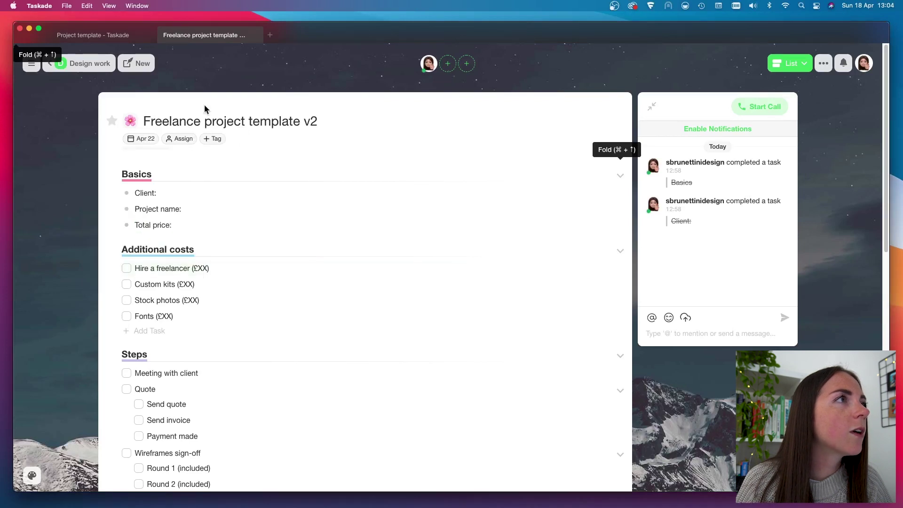
left_click(179, 140)
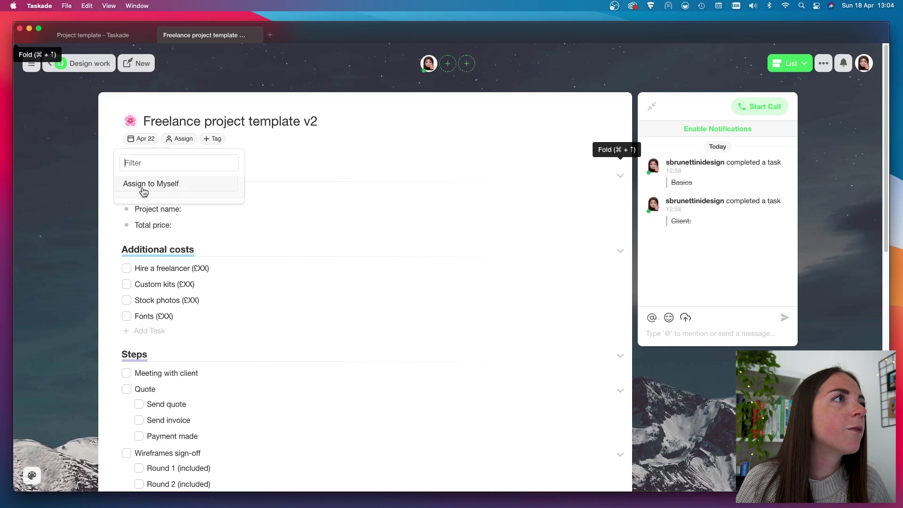
left_click(176, 188)
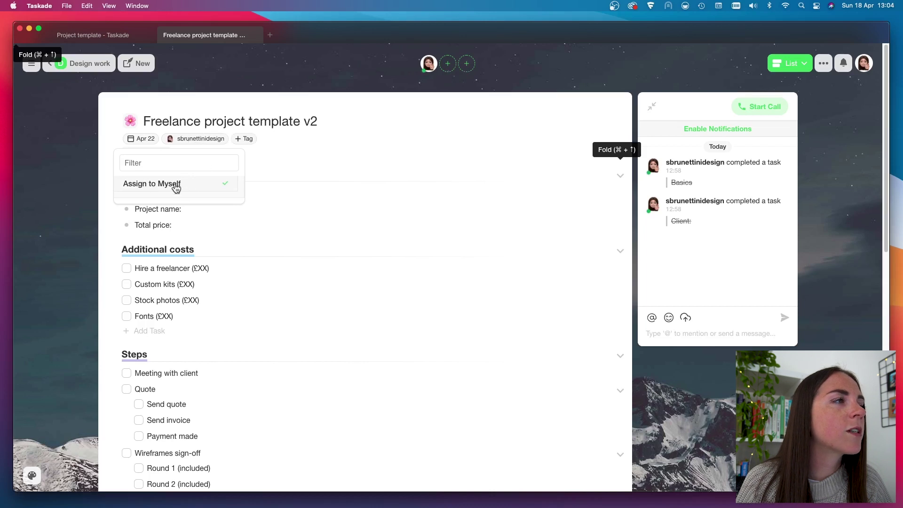
left_click(242, 141)
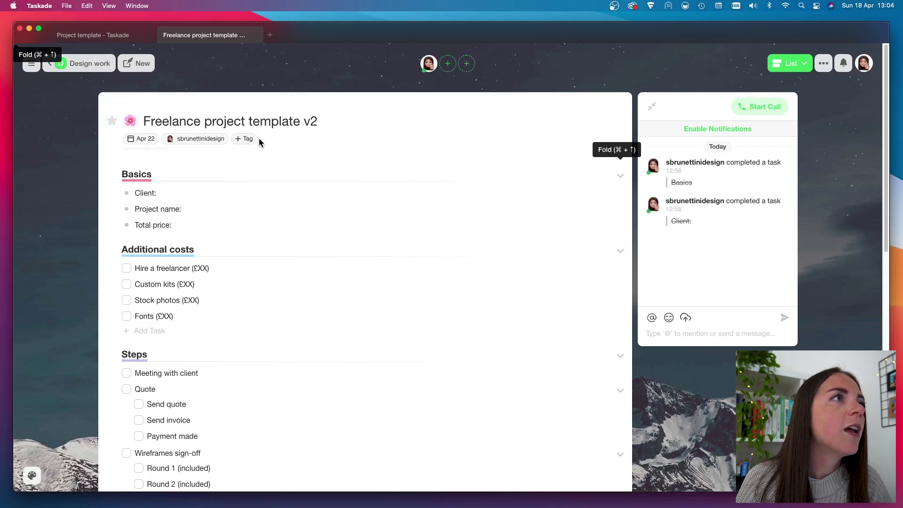
Create a new teal tag named Test
left_click(248, 140)
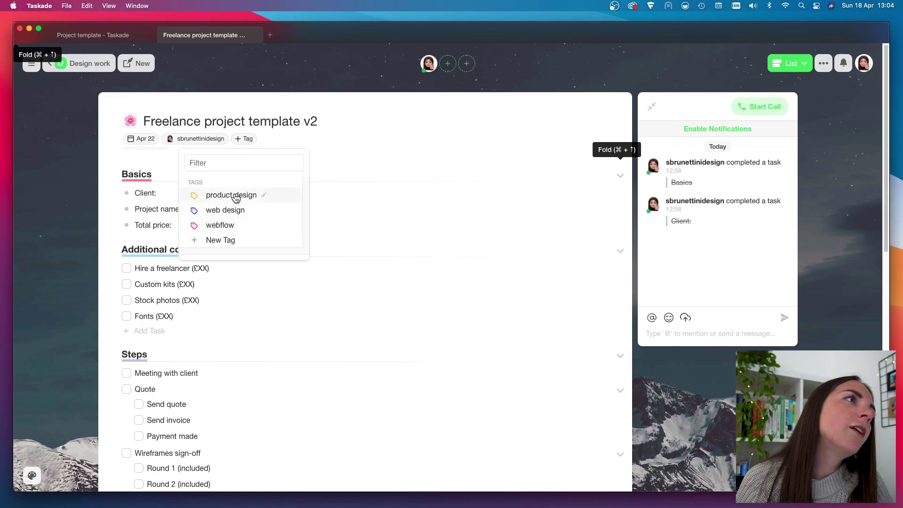
left_click(217, 242)
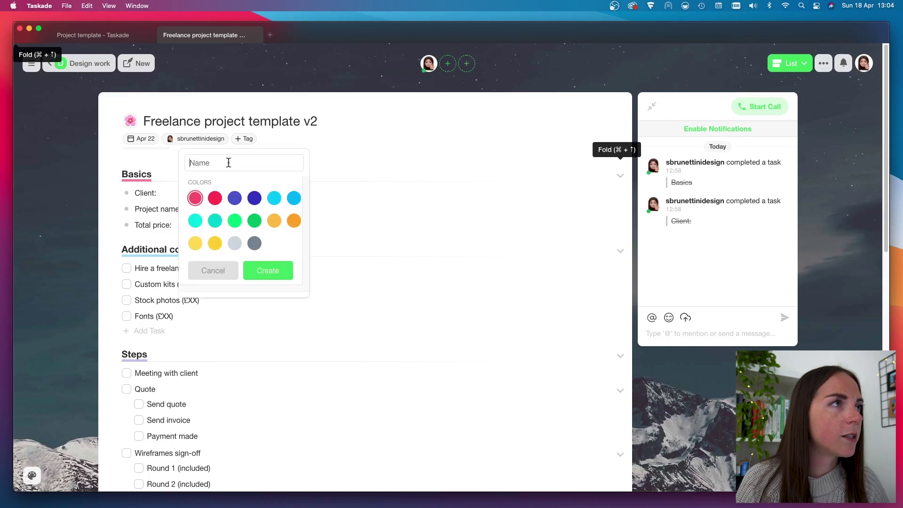
type("Test")
left_click(215, 220)
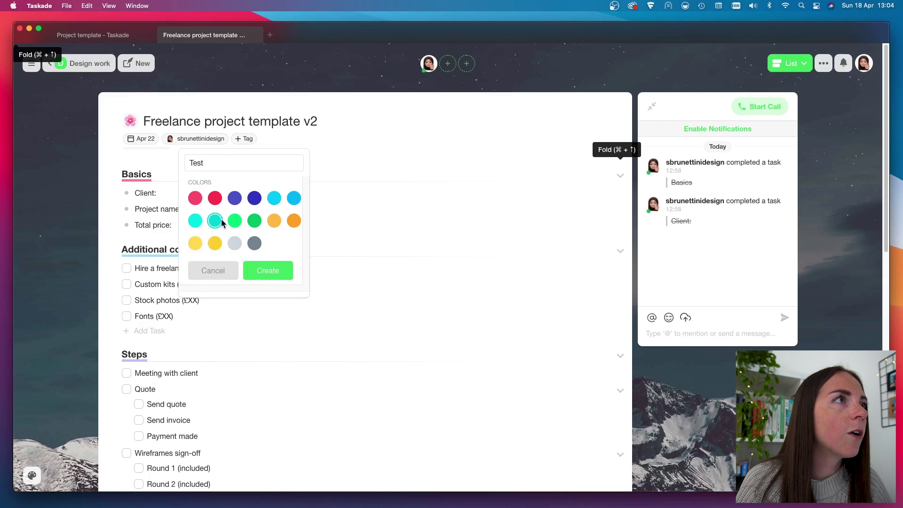
key("Return")
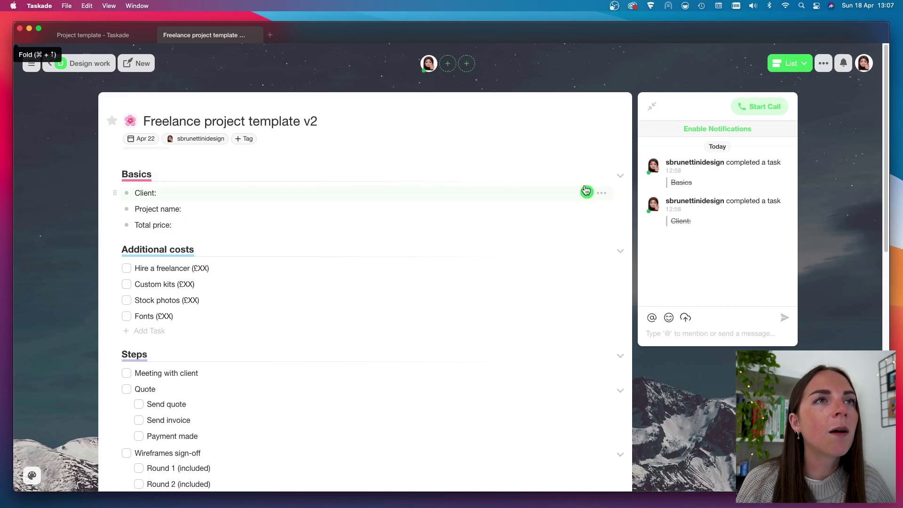
left_click(586, 192)
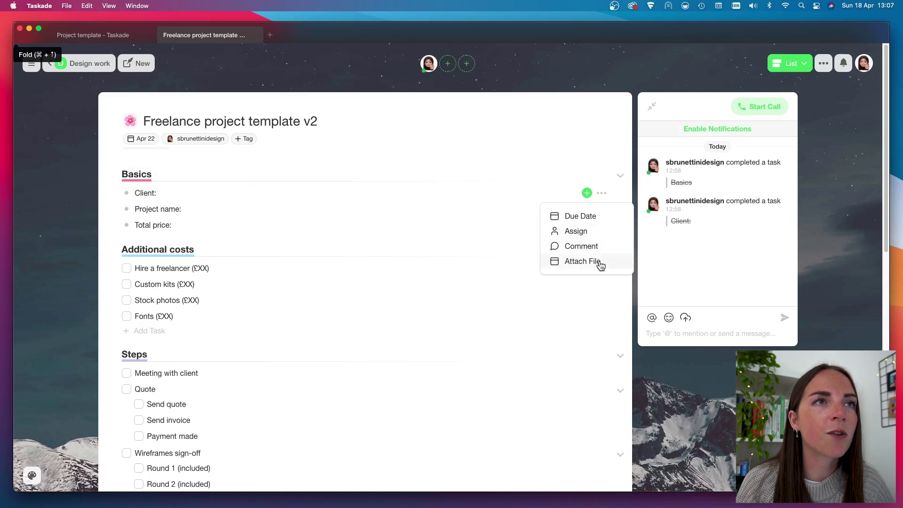
left_click(757, 137)
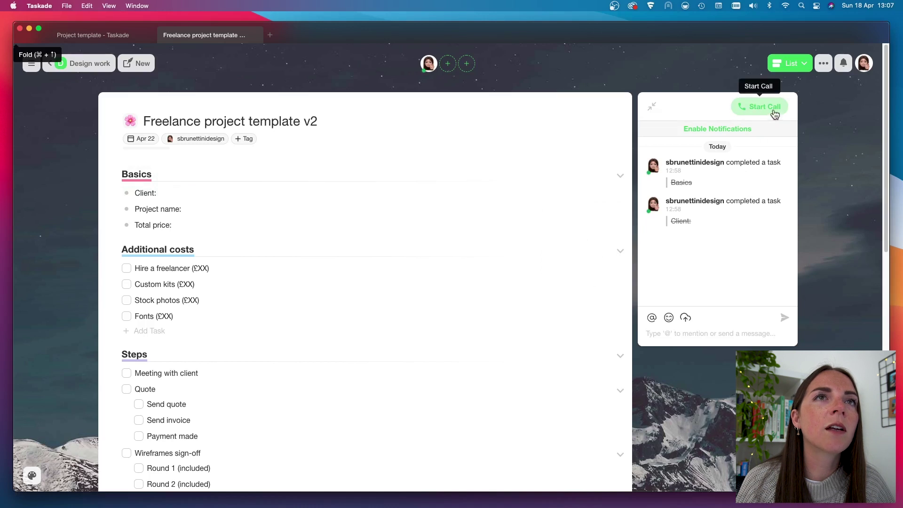
left_click(778, 107)
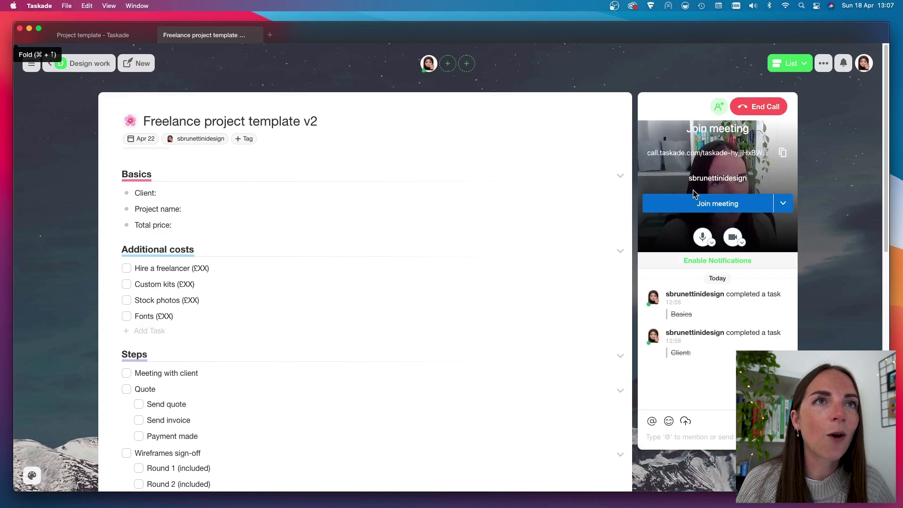
left_click(766, 111)
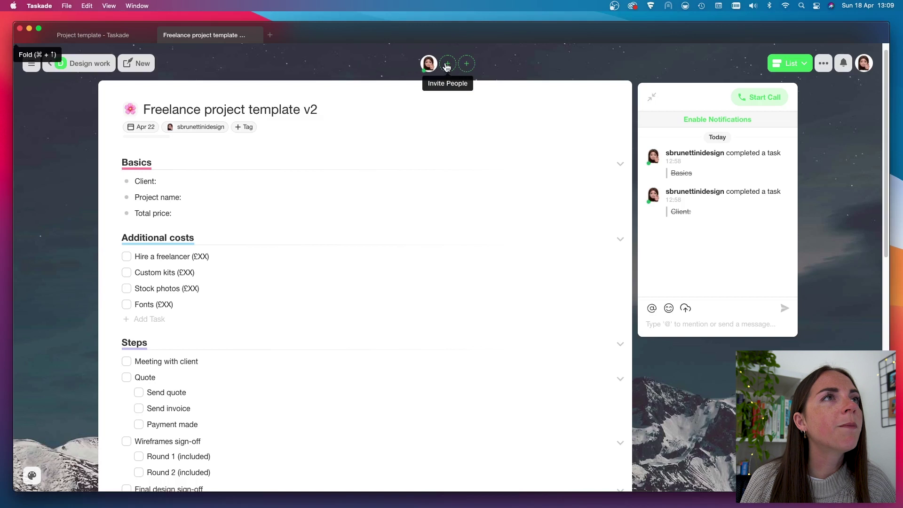
Check the Invite Link tab of the Invite People dialog, then close it
left_click(447, 64)
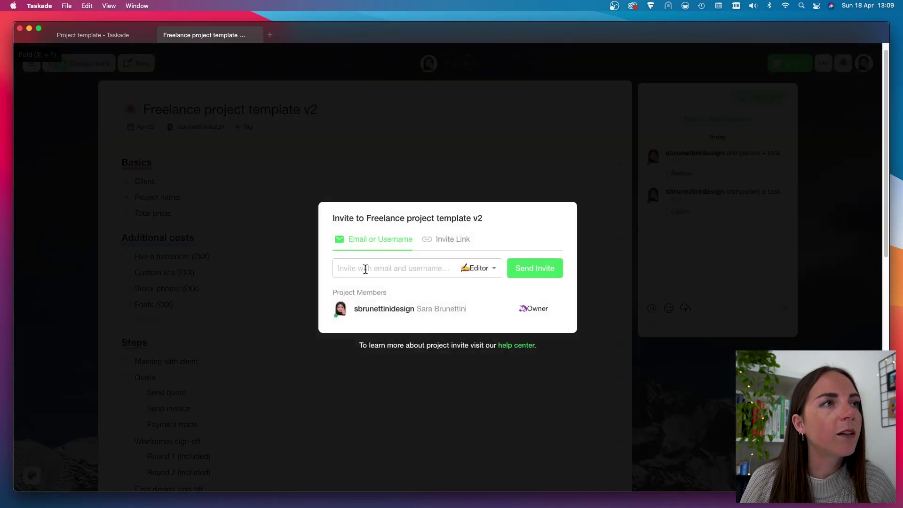
left_click(463, 241)
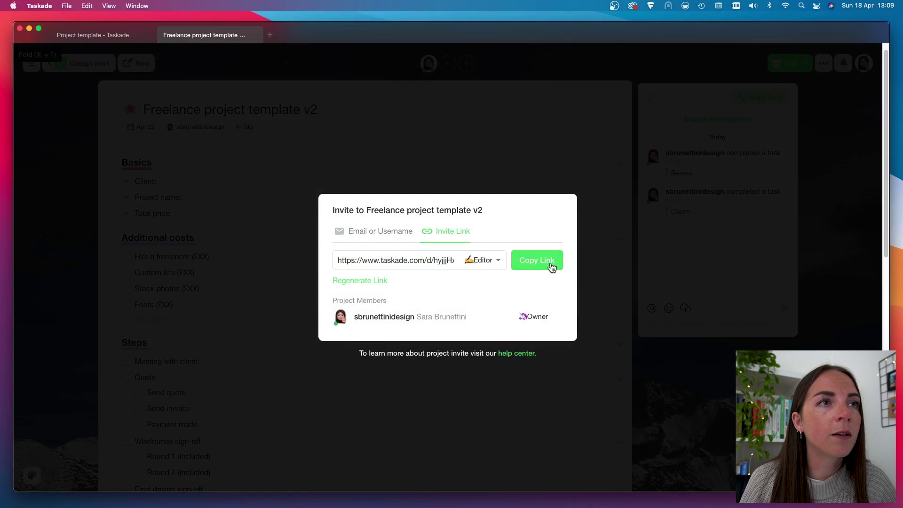
left_click(566, 183)
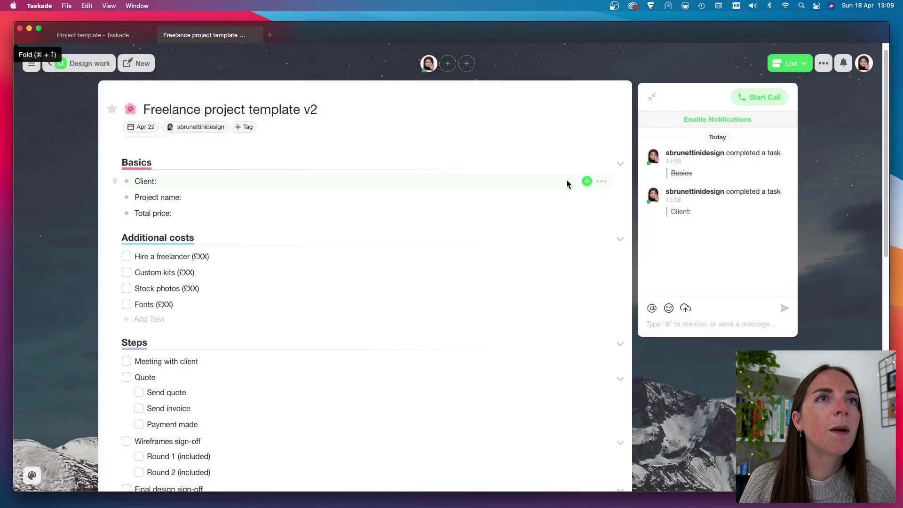
Send 'hello!' in the project chat with an @-mention of your own username
left_click(652, 309)
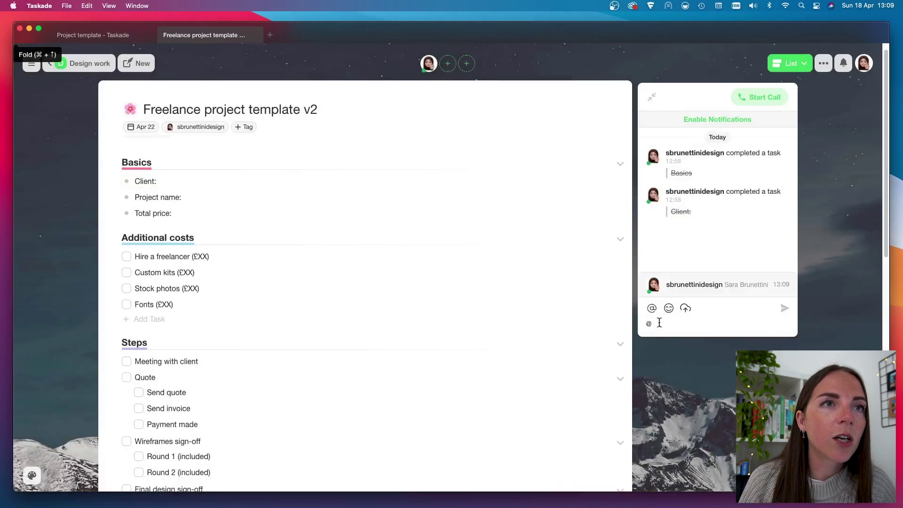
left_click(681, 288)
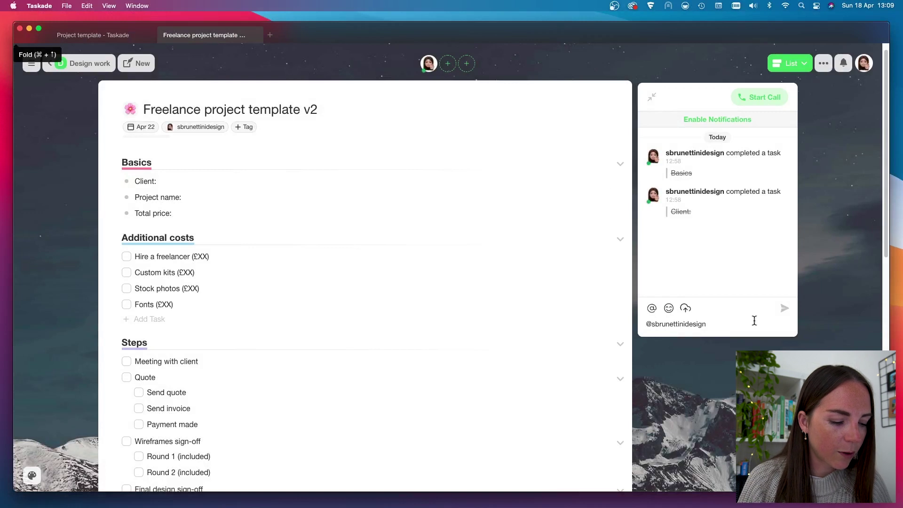
key("Return")
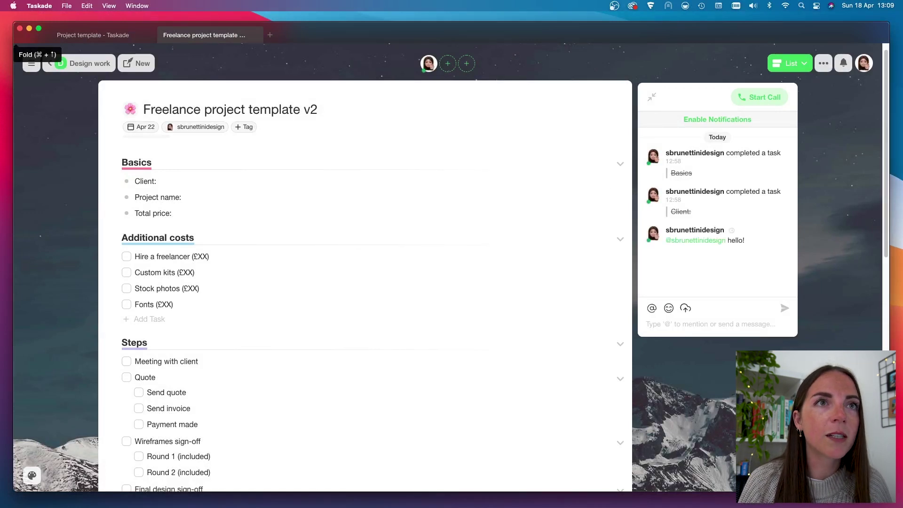
mouse_move(688, 244)
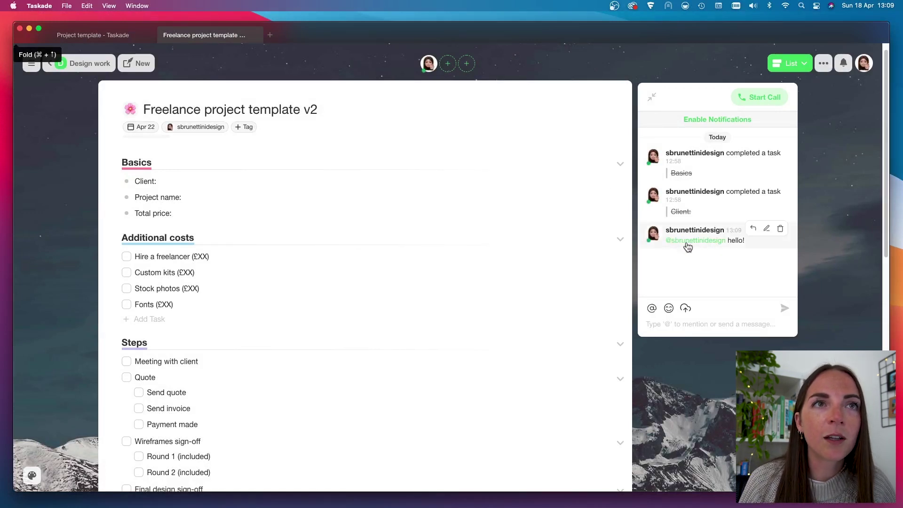
left_click(651, 96)
left_click(717, 94)
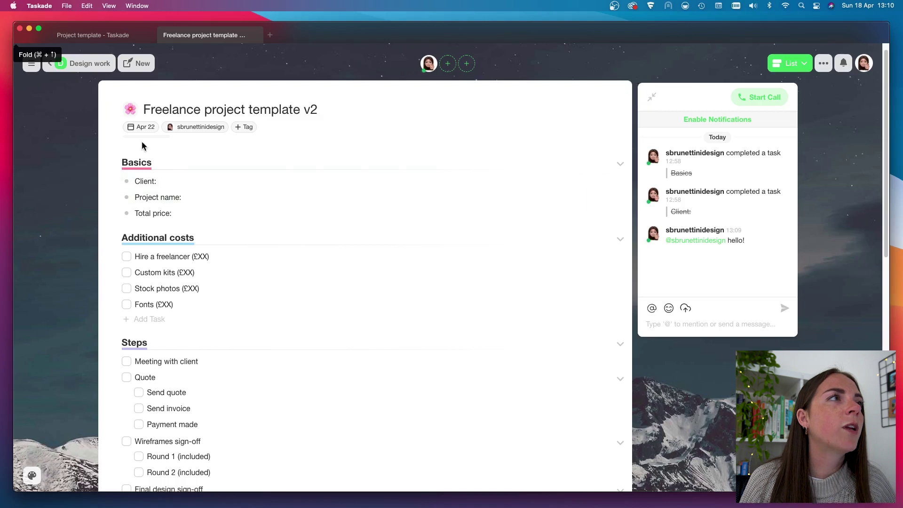
Scroll down to the Deliverables section and select the Logo task
left_click(204, 168)
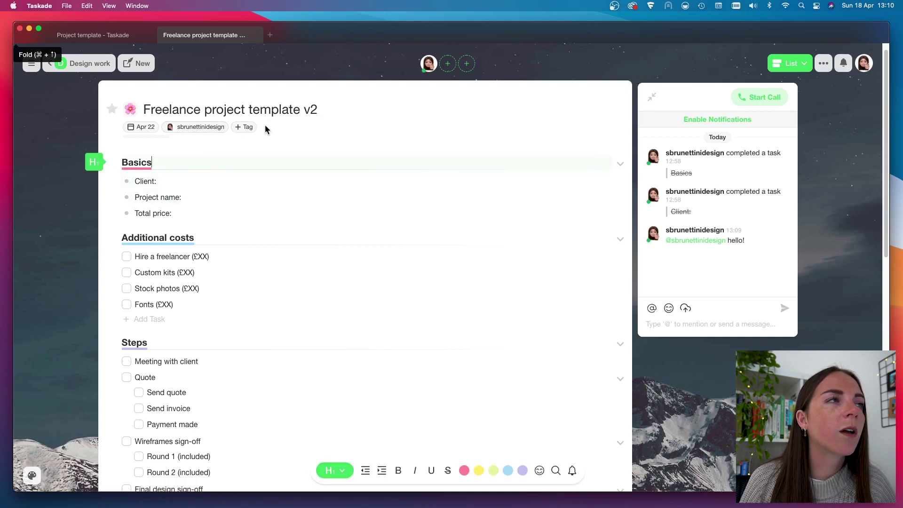
left_click(712, 99)
left_click(715, 97)
scroll(238, 283, "down", 1)
scroll(239, 282, "down", 10)
scroll(239, 283, "down", 2)
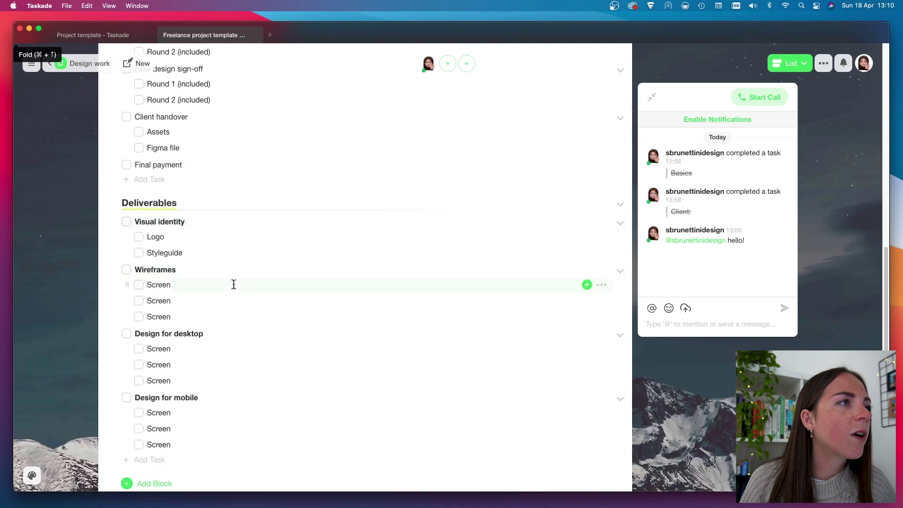
left_click(212, 237)
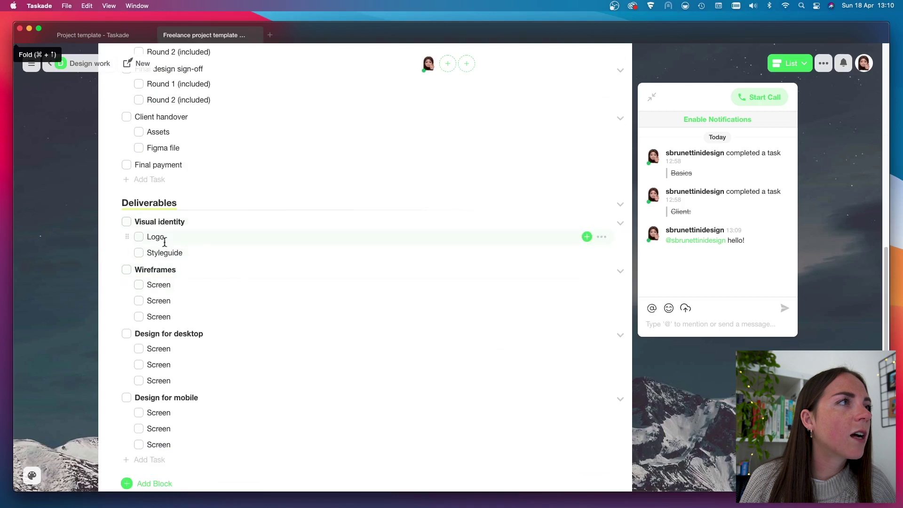
Comment 'have you finished this?' on the Logo task, @-mentioning yourself
left_click(586, 237)
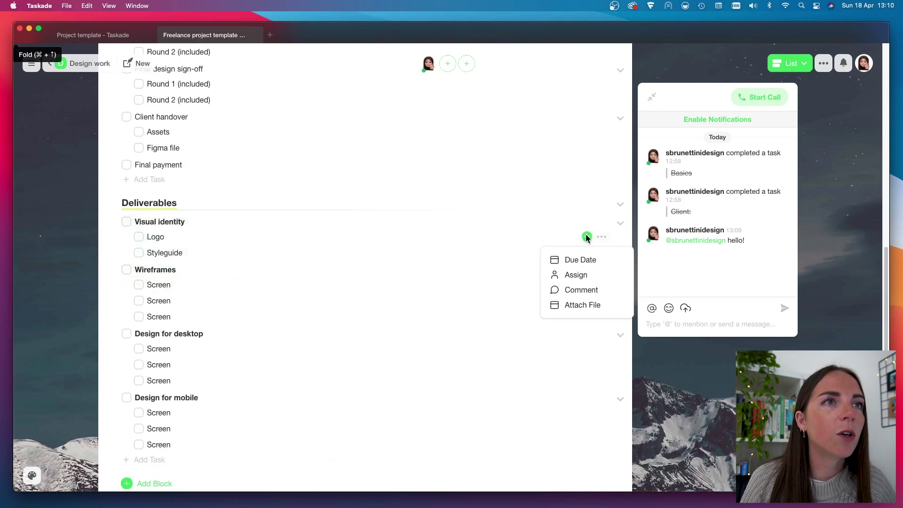
left_click(602, 292)
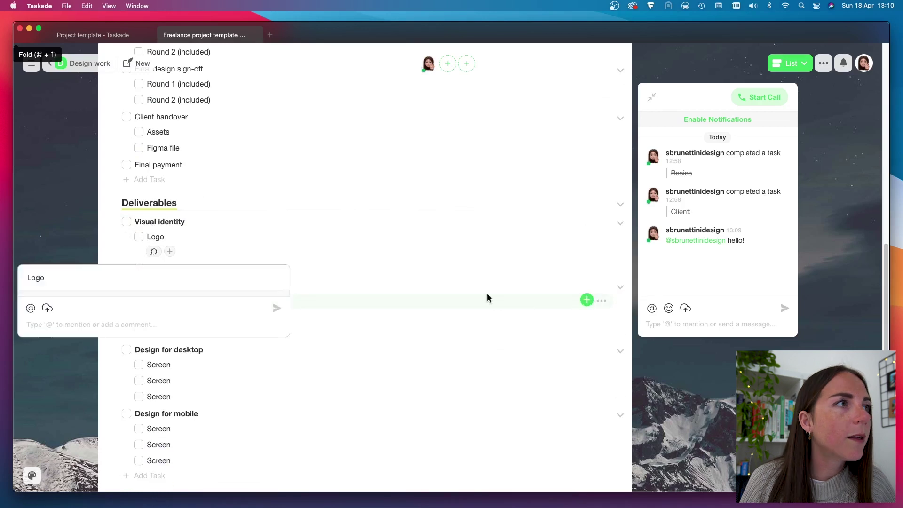
left_click(31, 308)
left_click(49, 287)
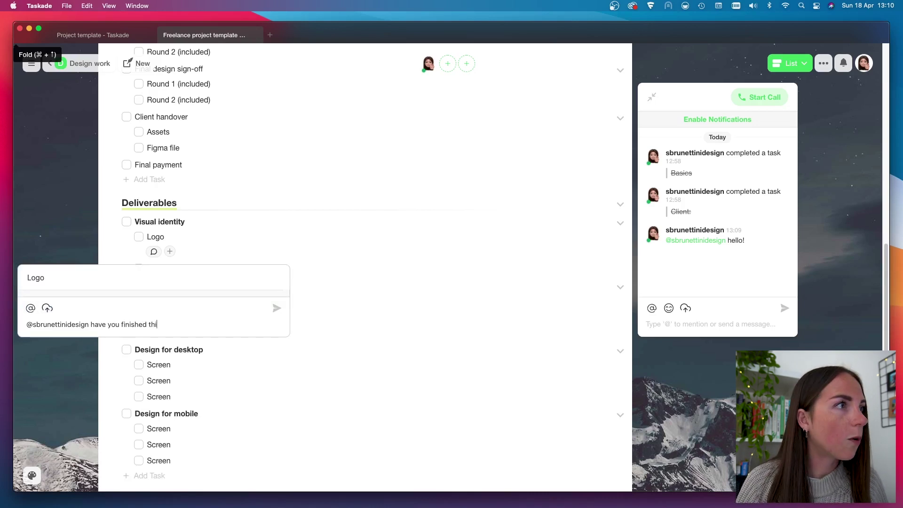
key("Return")
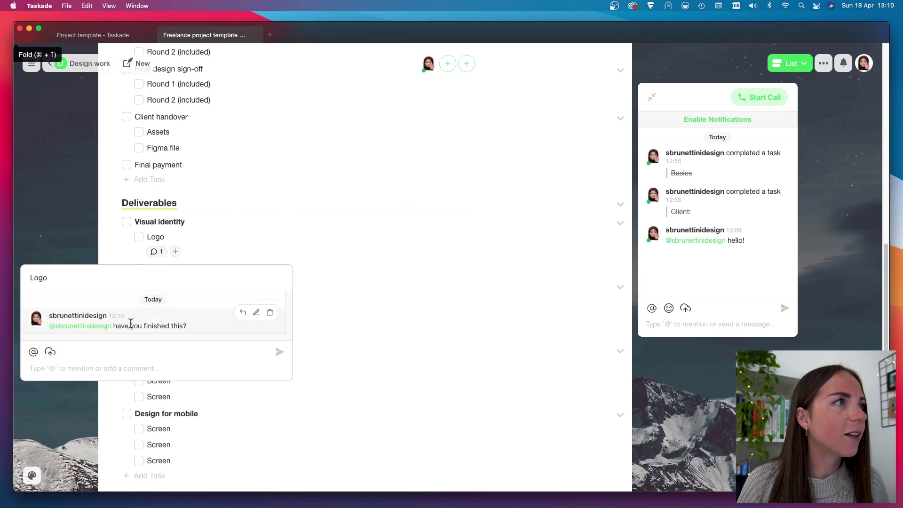
left_click(220, 247)
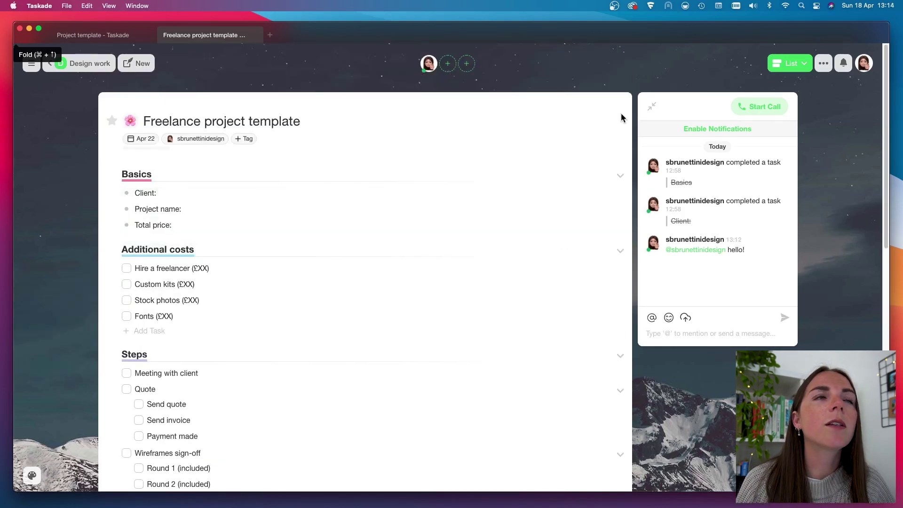
Switch the project to Board view and collapse the chat panel
left_click(803, 71)
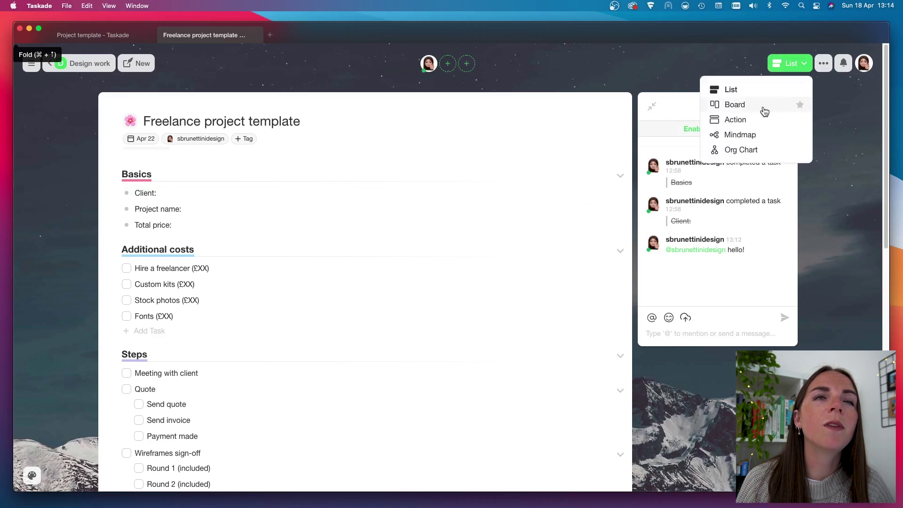
left_click(764, 105)
left_click(782, 61)
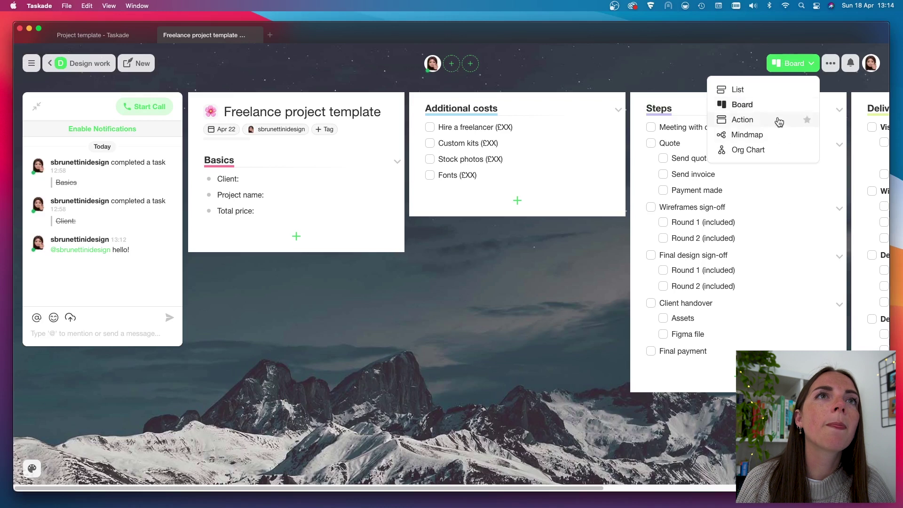
scroll(594, 219, "right", 5)
scroll(594, 218, "left", 5)
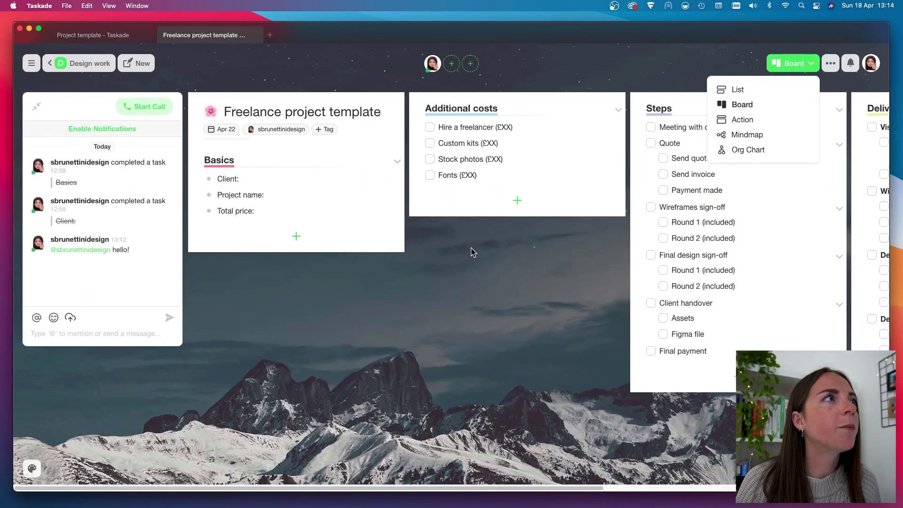
left_click(49, 115)
left_click(36, 106)
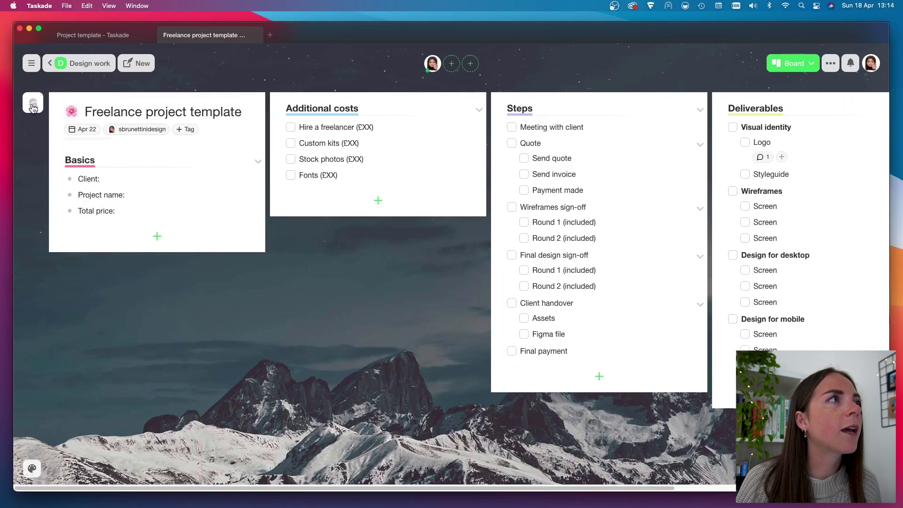
Browse the project in the Action table layout, then as a mindmap
left_click(775, 71)
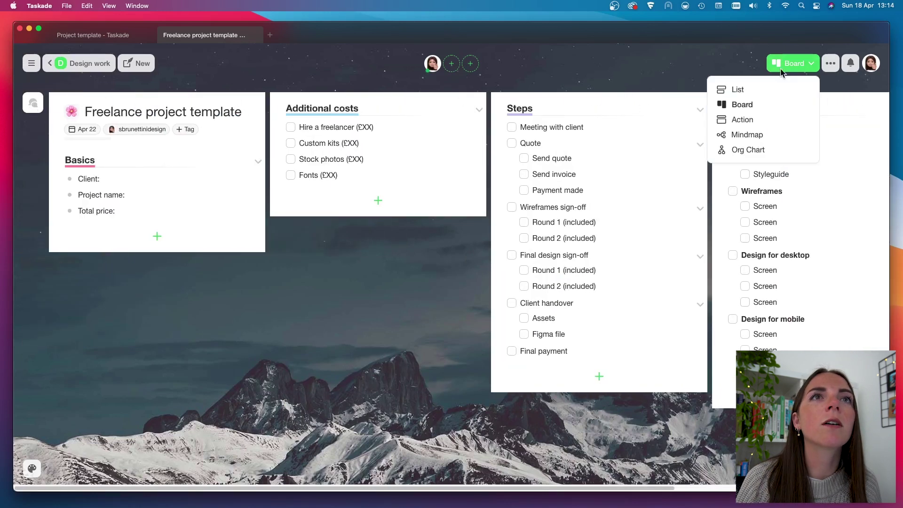
left_click(764, 123)
scroll(605, 238, "down", 3)
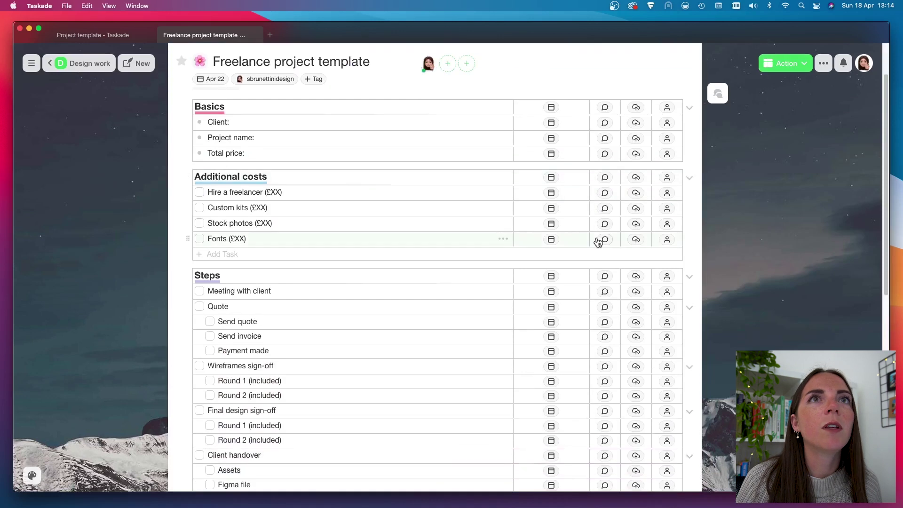
scroll(384, 212, "down", 1)
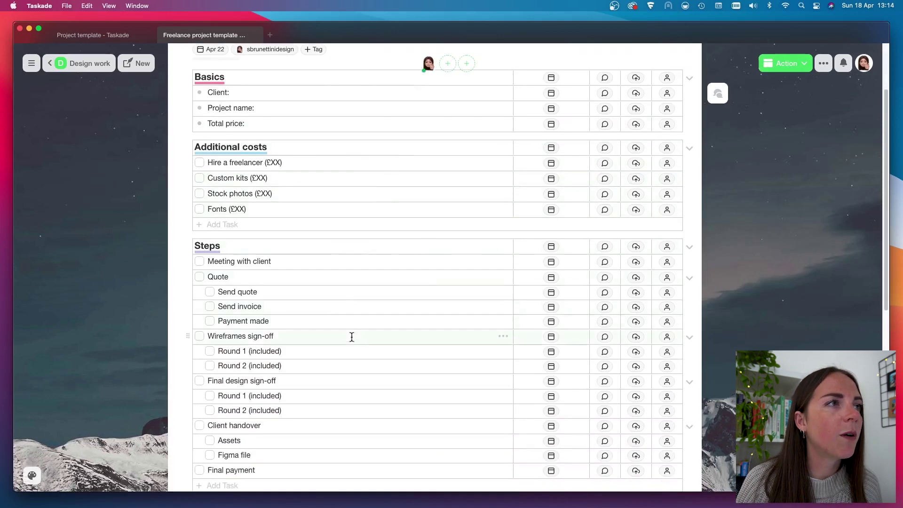
scroll(634, 196, "up", 4)
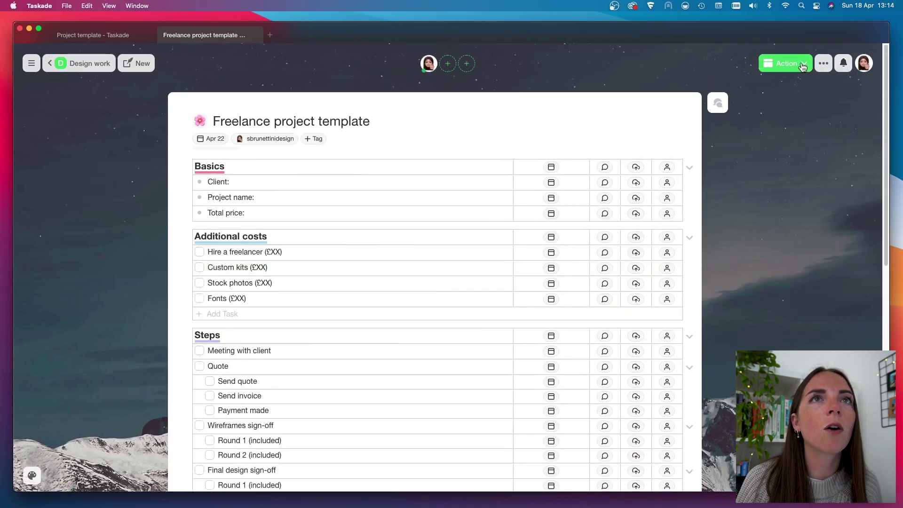
left_click(802, 67)
left_click(755, 136)
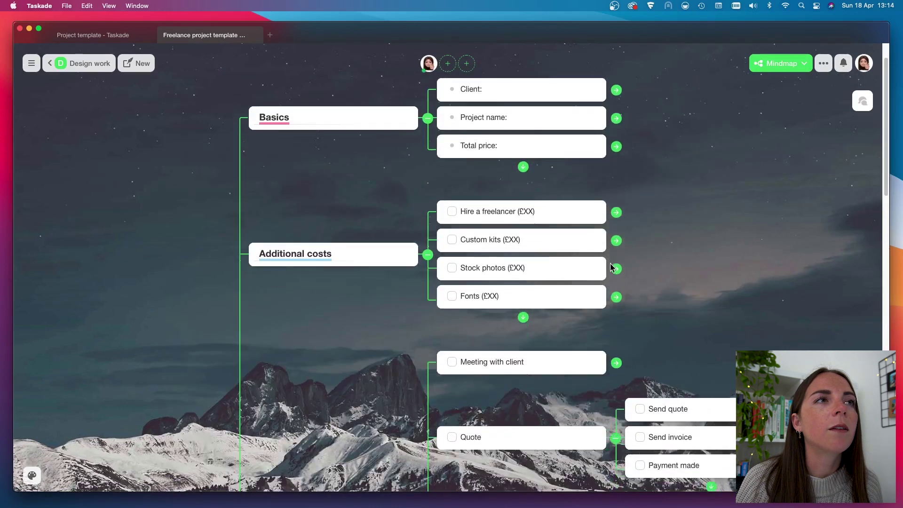
scroll(612, 265, "down", 5)
View the project as an org chart, then return it to List view
left_click(764, 66)
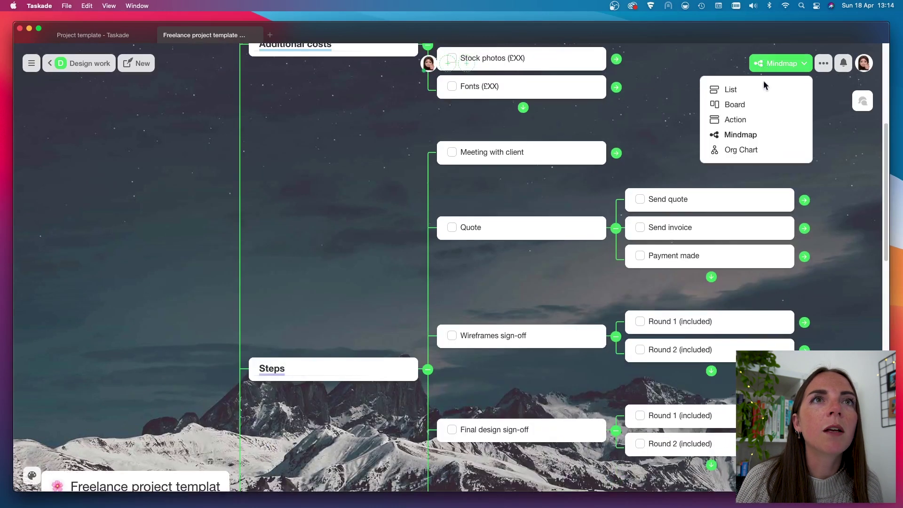
left_click(755, 153)
scroll(570, 287, "up", 6)
left_click(793, 67)
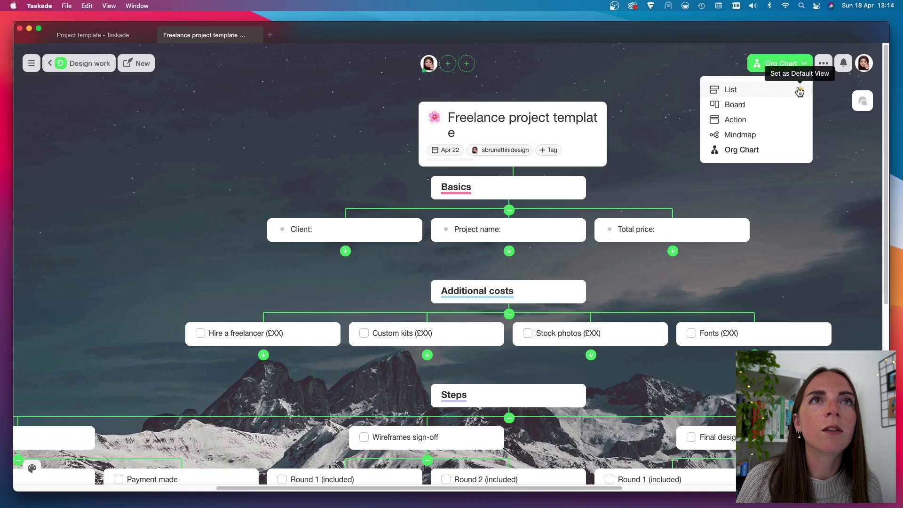
left_click(750, 93)
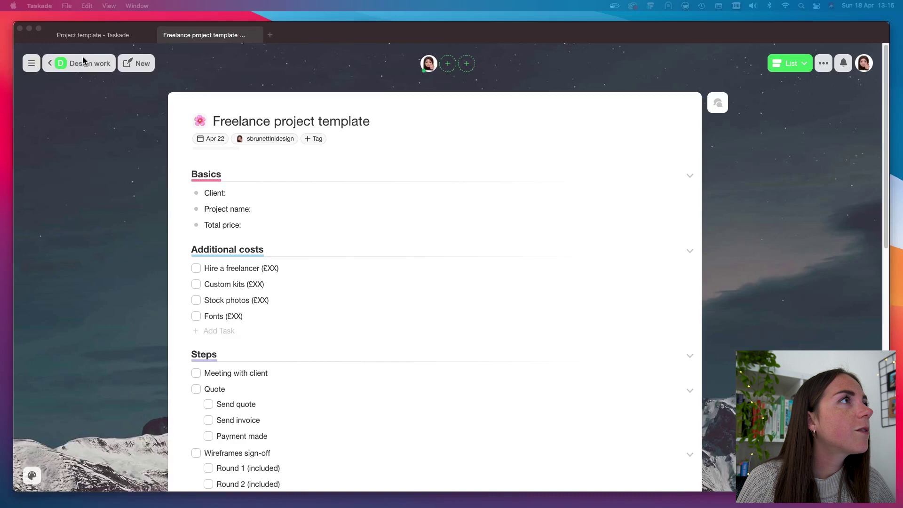
Add Freelance project template to Templates in Design work, then view the Templates tab
left_click(47, 66)
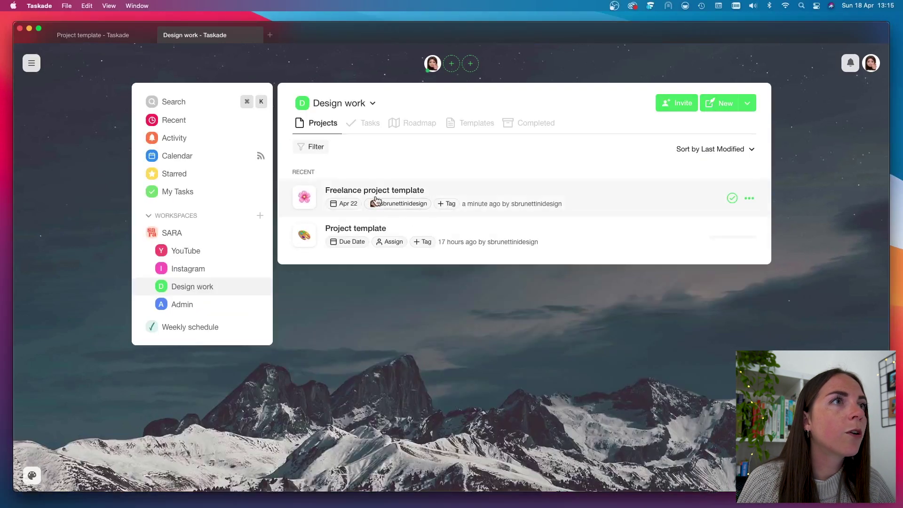
left_click(749, 199)
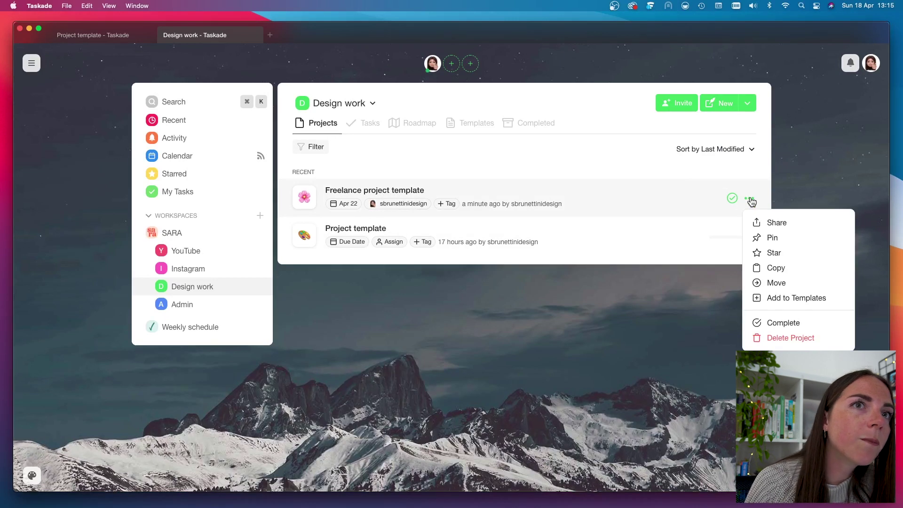
left_click(794, 299)
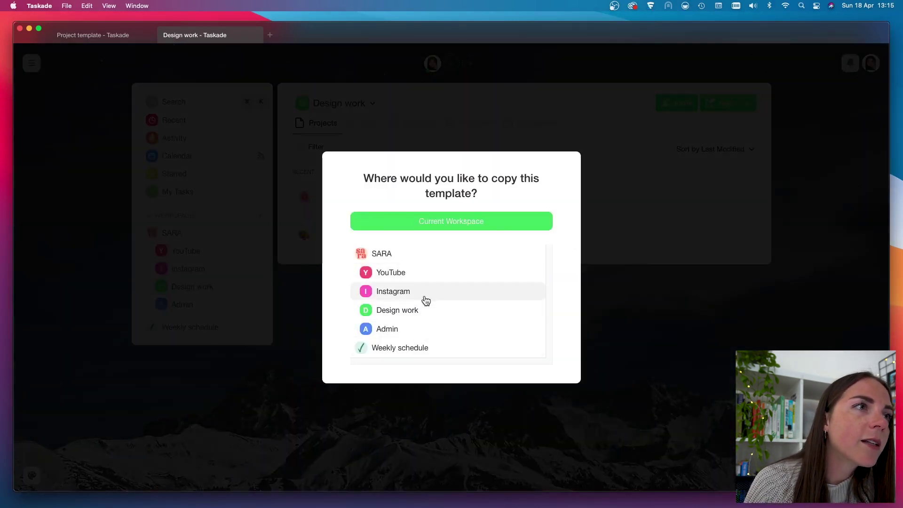
left_click(429, 309)
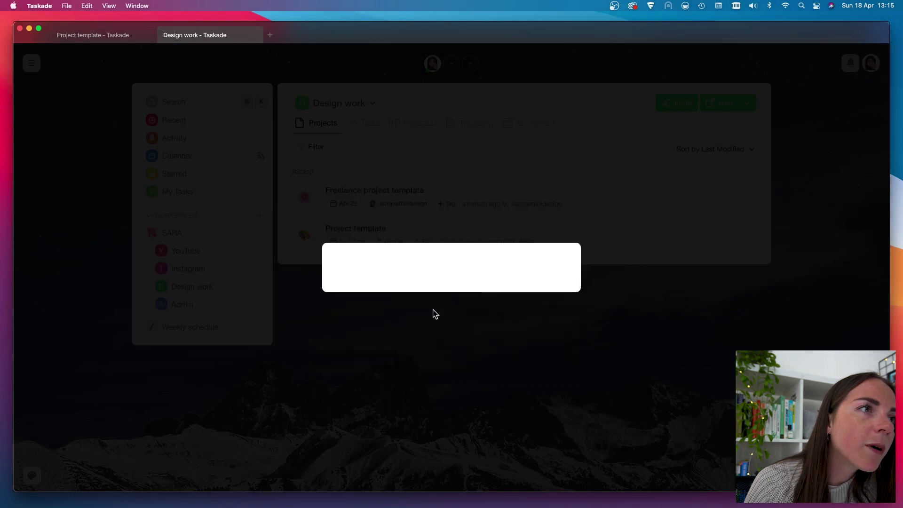
left_click(476, 124)
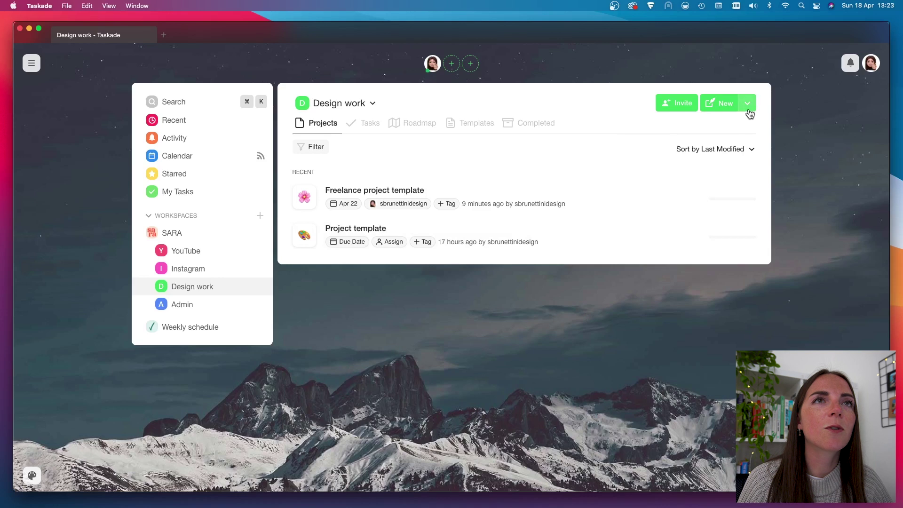
Create a Blank project, then open and scroll the online templates gallery via More
left_click(747, 104)
left_click(722, 132)
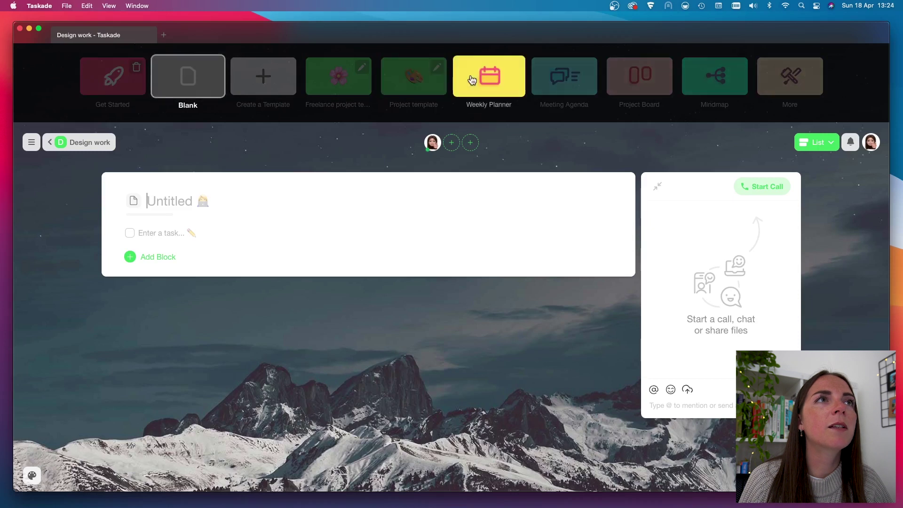
left_click(776, 81)
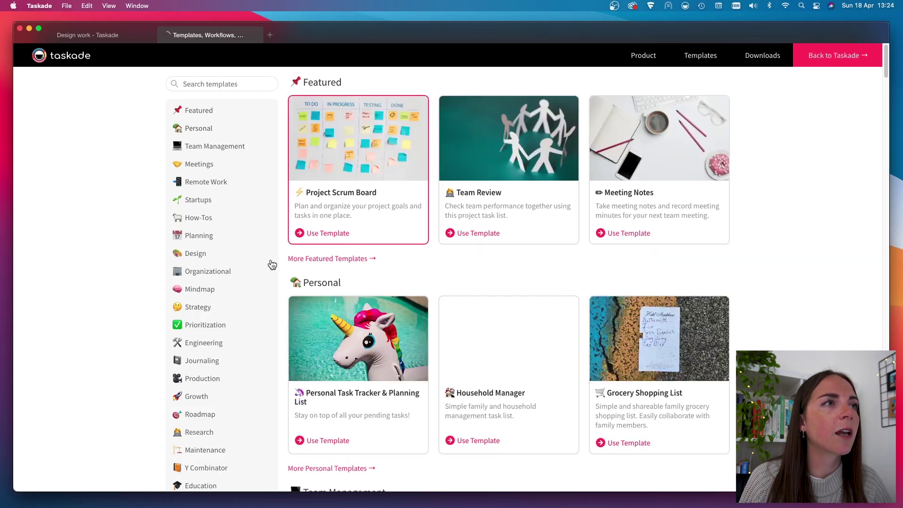
scroll(469, 251, "down", 6)
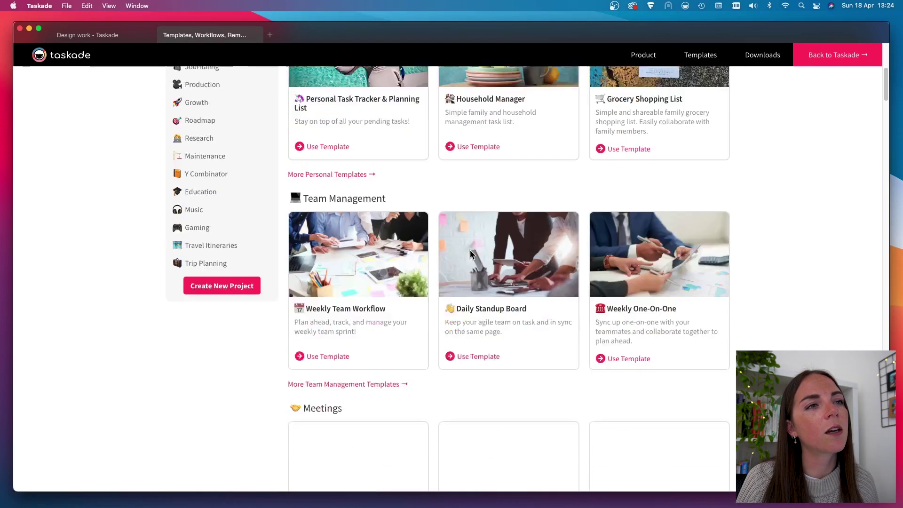
scroll(470, 250, "down", 4)
scroll(469, 249, "up", 15)
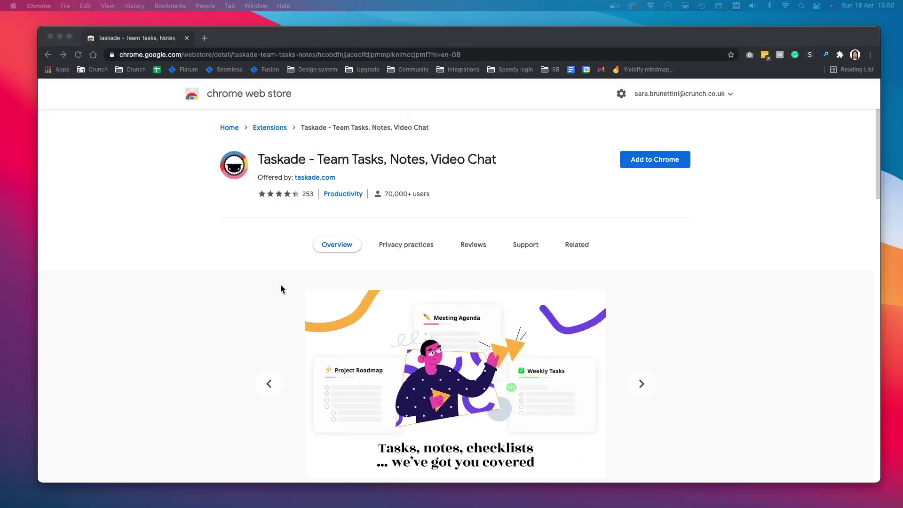
scroll(281, 285, "down", 5)
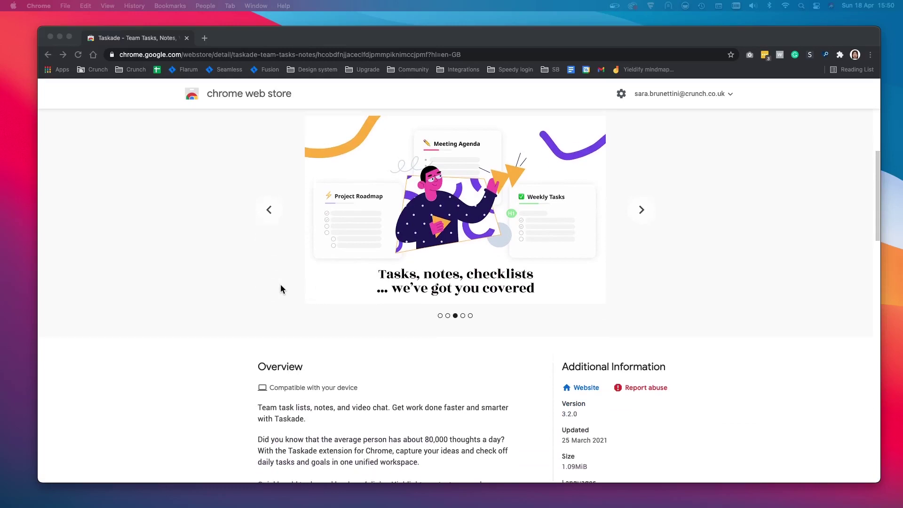
scroll(280, 286, "down", 4)
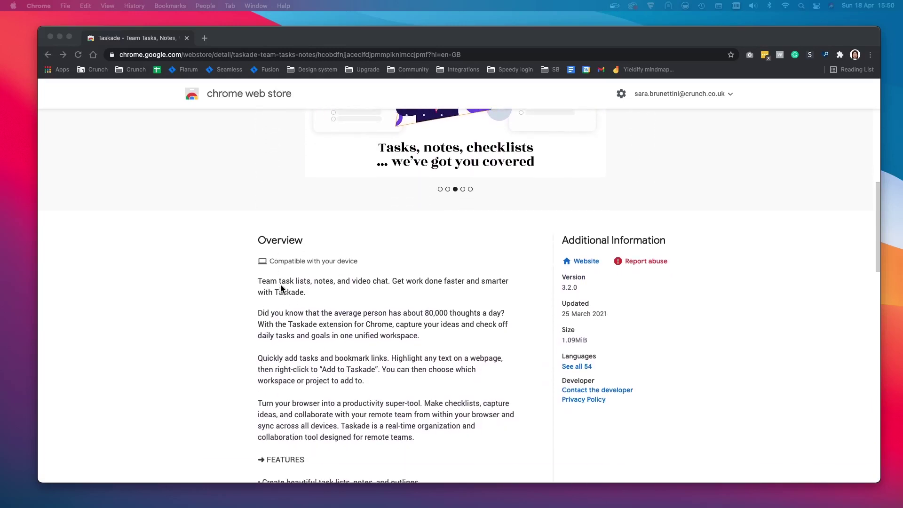
scroll(280, 285, "down", 8)
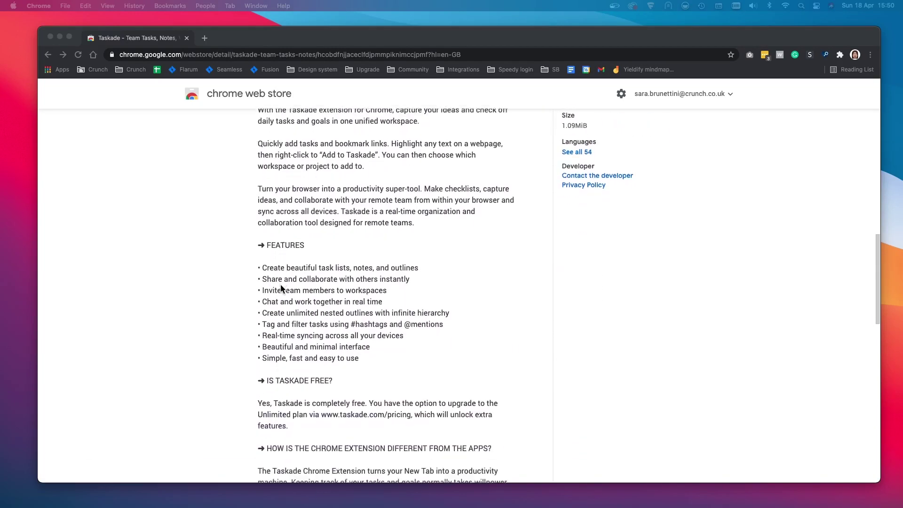